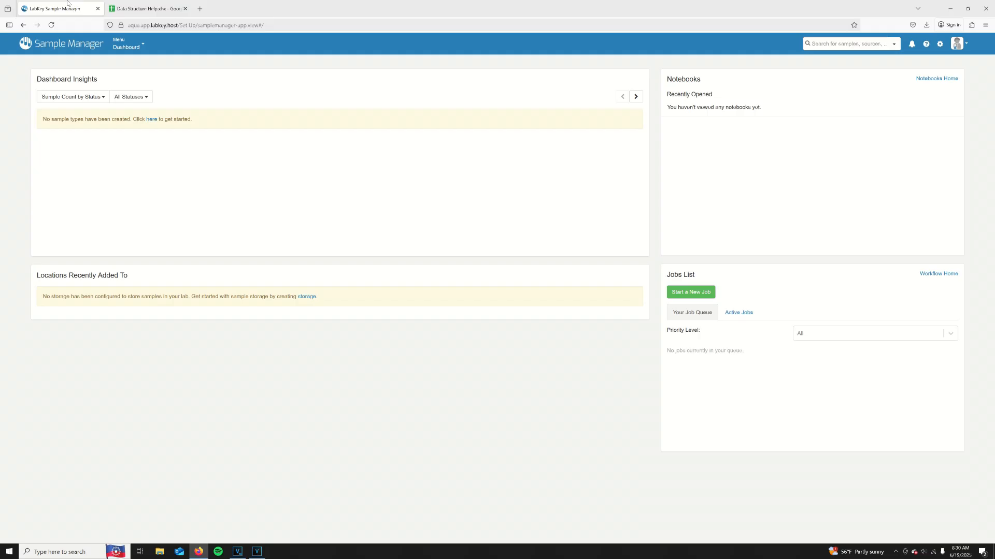
Switch to the Data Structure Help spreadsheet and examine the Study sheet's data fields, field types and drop-down options
left_click(112, 47)
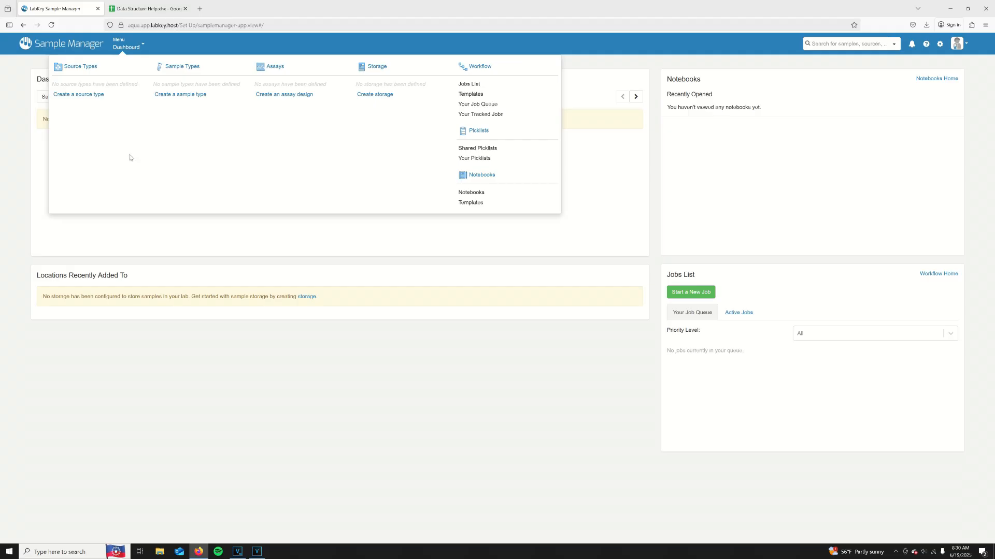
key("ctrl+Tab")
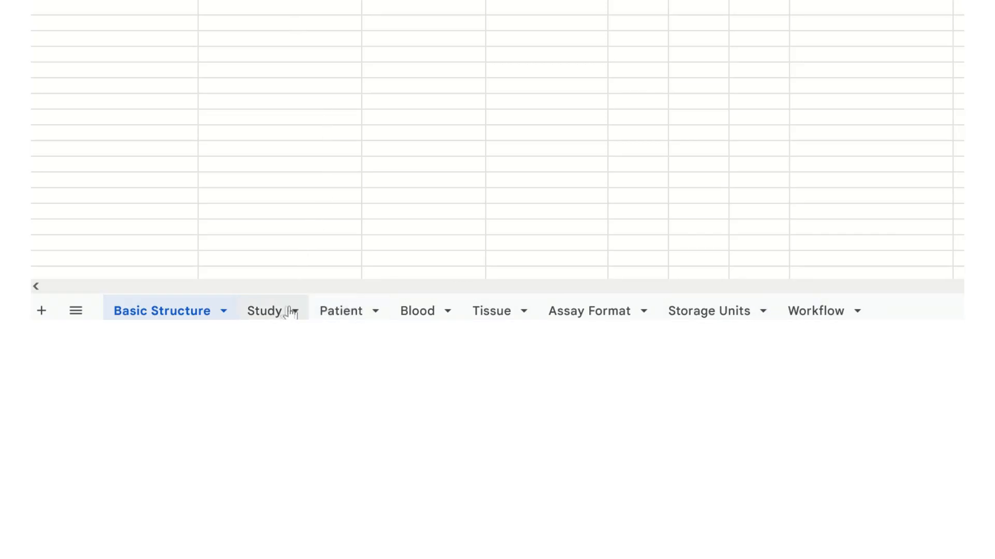
left_click(263, 311)
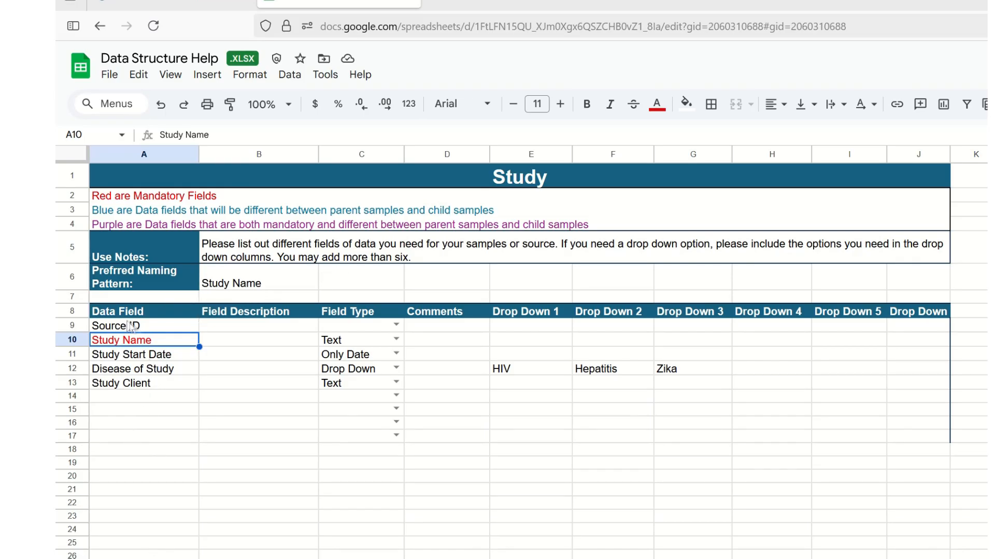
left_click(133, 399)
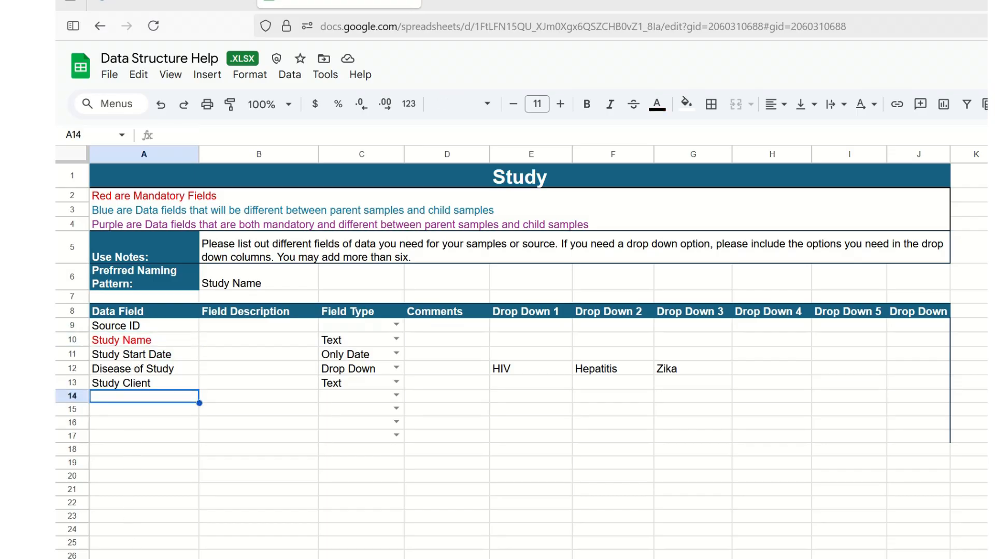
left_click(397, 395)
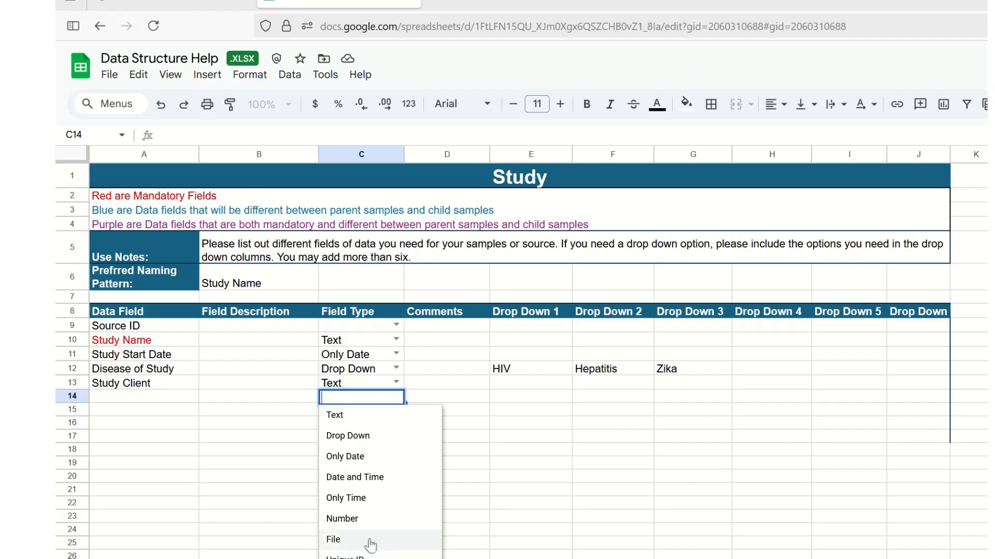
left_click(503, 402)
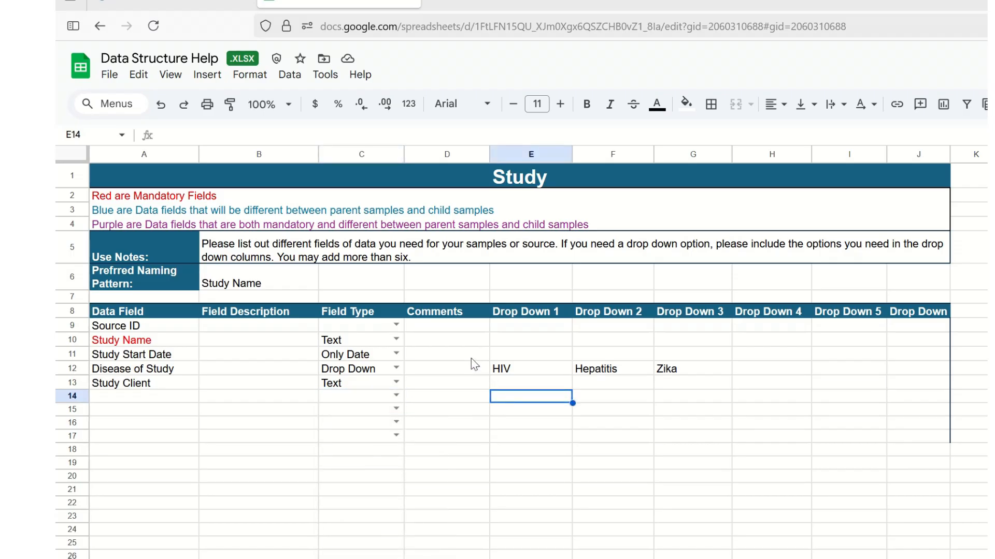
left_click(532, 373)
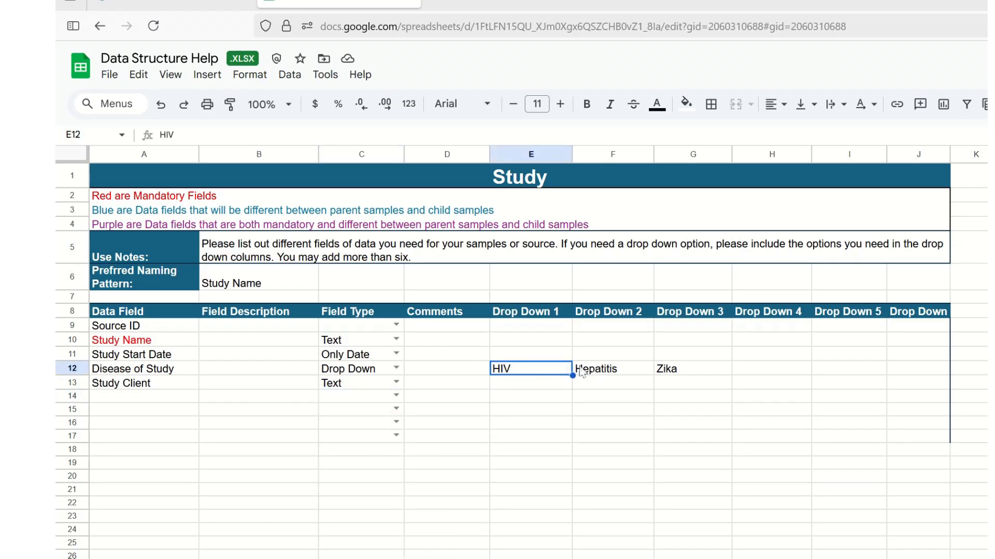
left_click(650, 371)
left_click(727, 371)
left_click(807, 371)
left_click(417, 207)
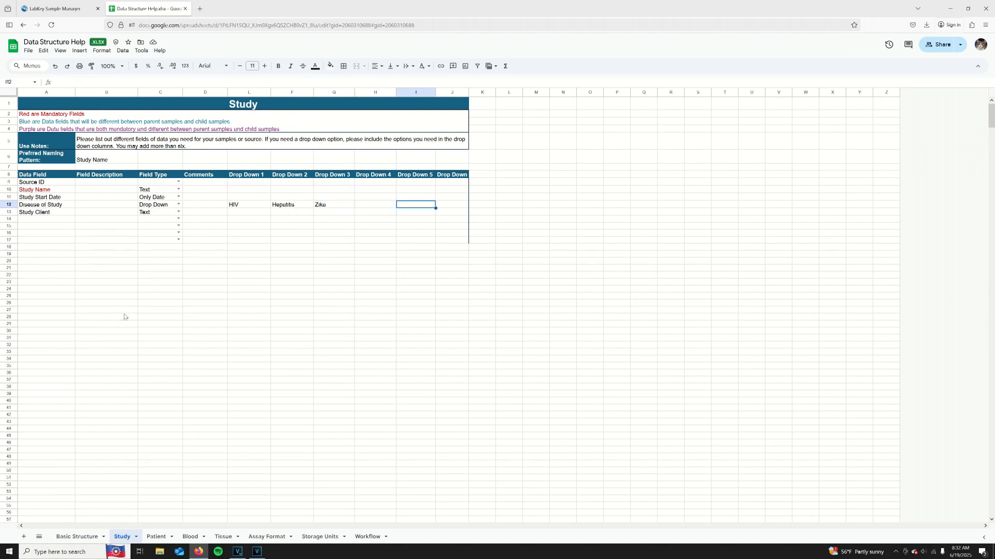
Compare the Basic Structure sheet with the Patient, Blood and Tissue sheets
left_click(77, 537)
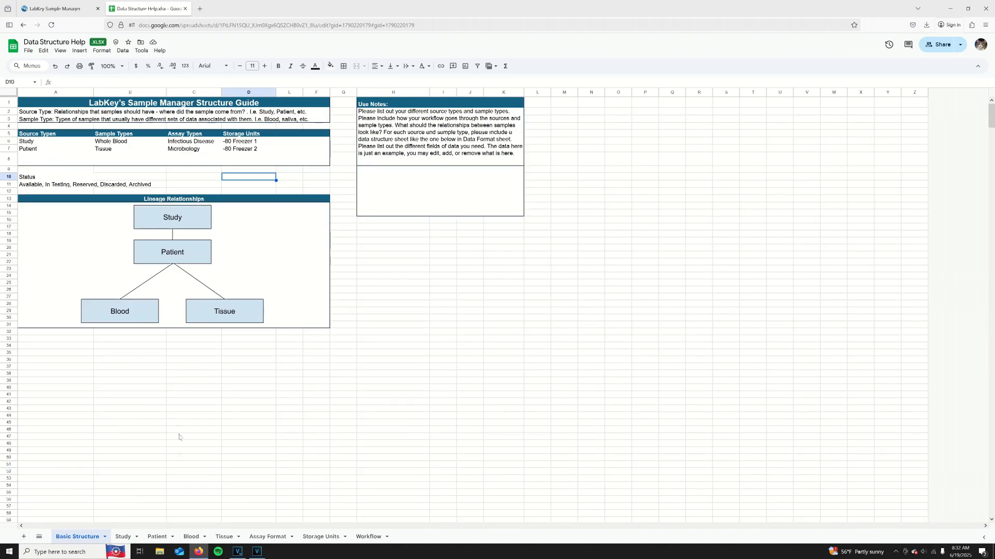
left_click(157, 537)
left_click(77, 537)
left_click(191, 537)
left_click(223, 537)
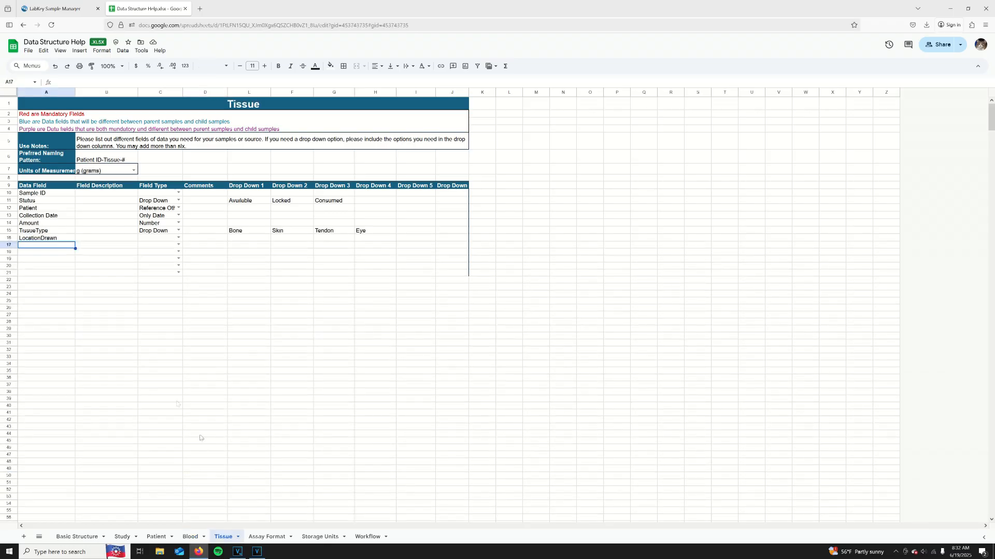
On the Assay Format sheet, mark every field from Ultrio Elite through HTLV as Sample in the run-or-sample column
left_click(250, 537)
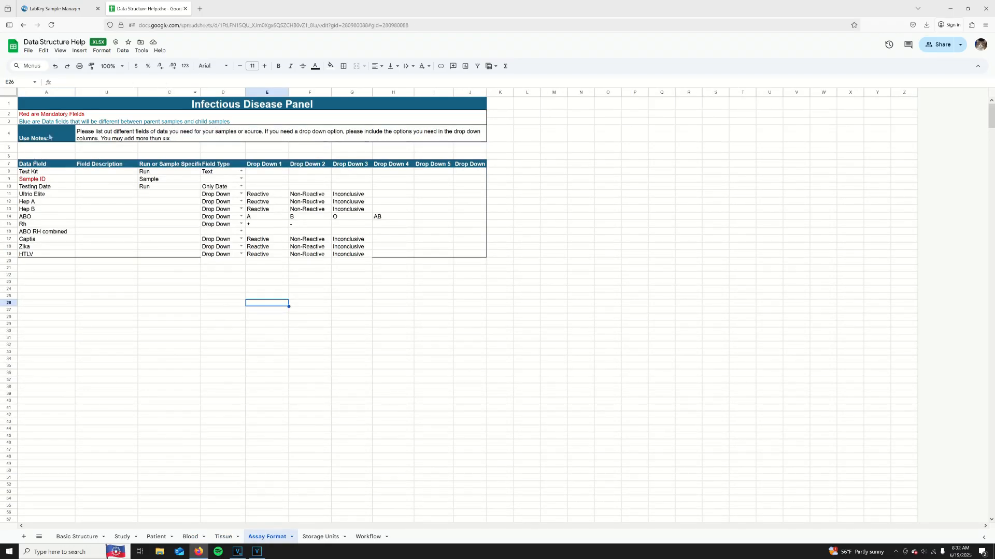
left_click(149, 172)
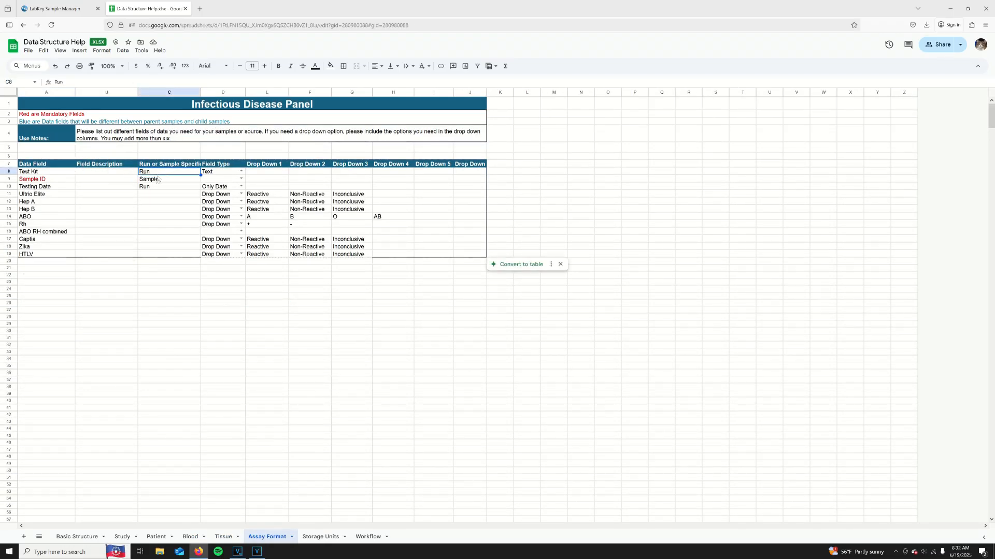
left_click(151, 180)
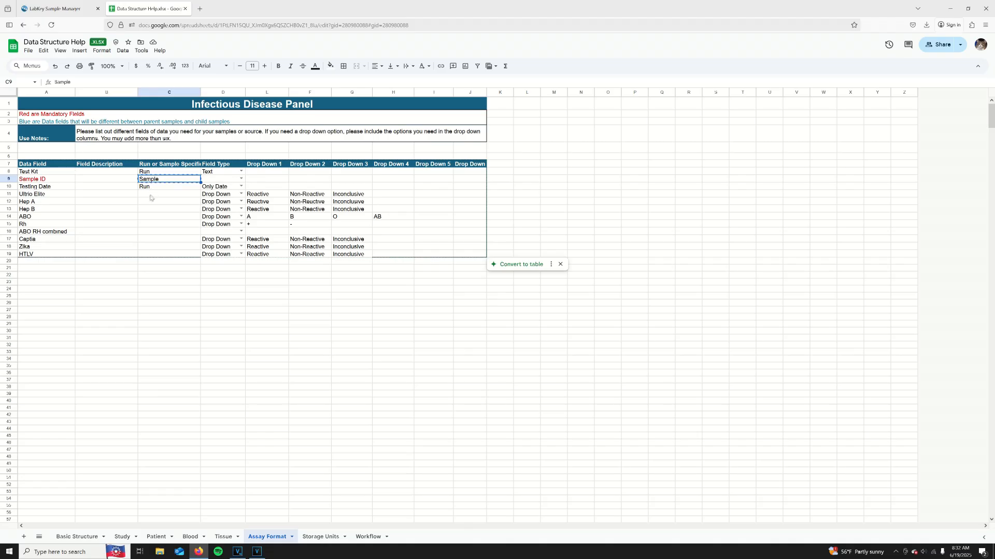
left_click_drag(147, 197, 143, 254)
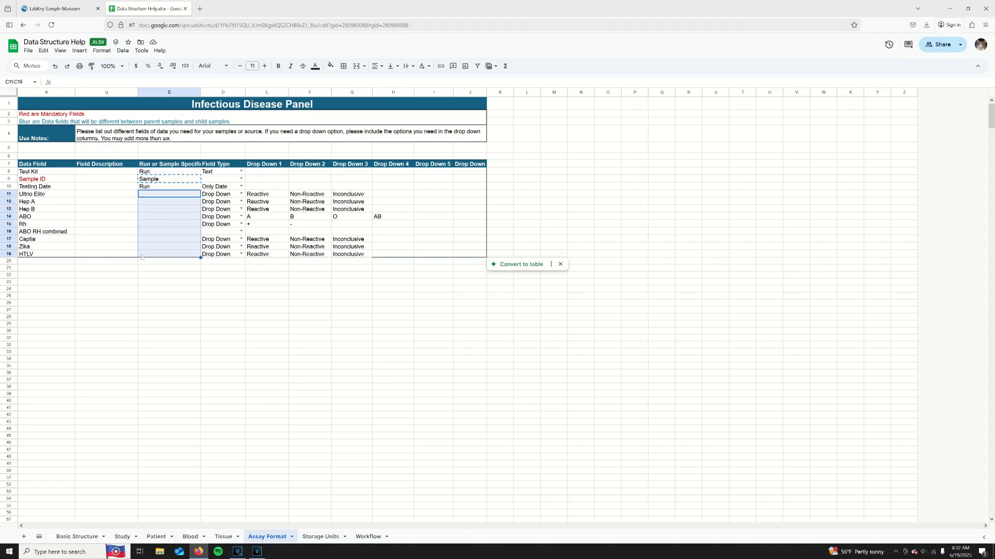
type("Sample Sample Sample Sample Sample Sample Sample Sample Sample")
left_click(143, 172)
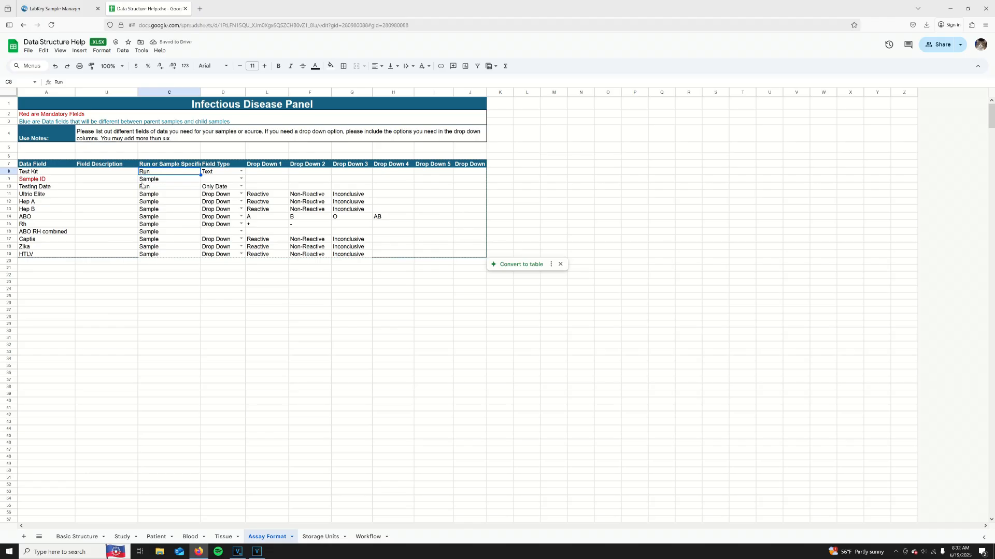
left_click(151, 194)
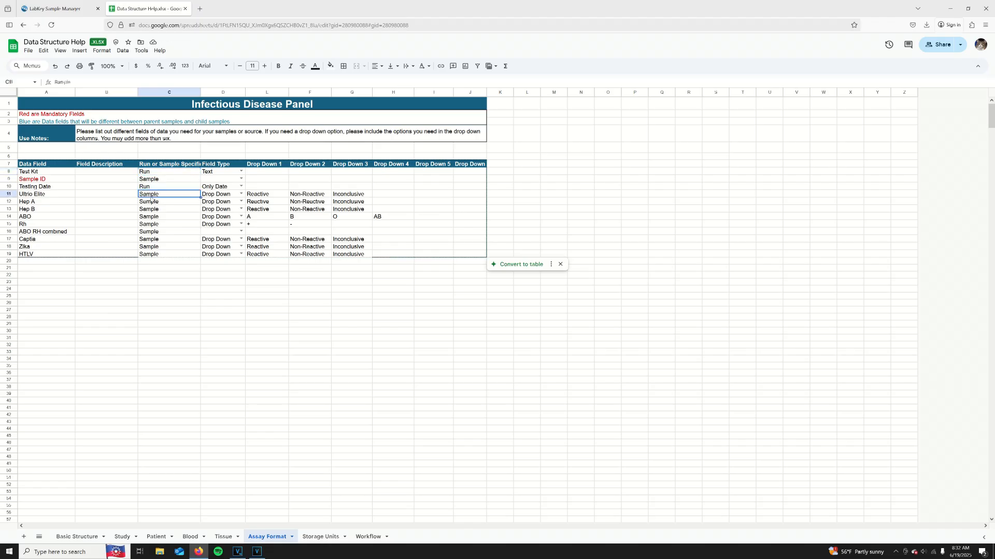
Rename the Assay Format sheet to Infectious disease panel
right_click(263, 537)
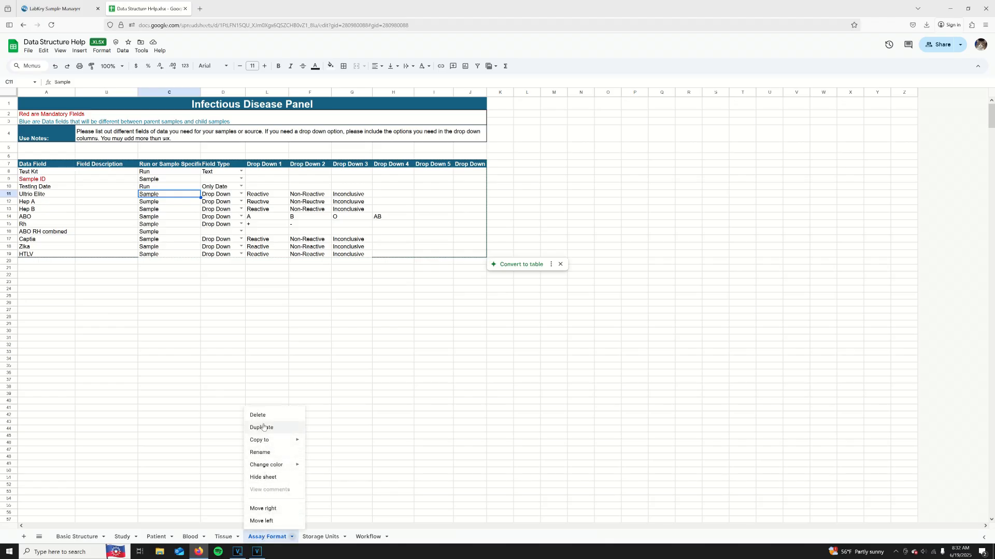
left_click(264, 454)
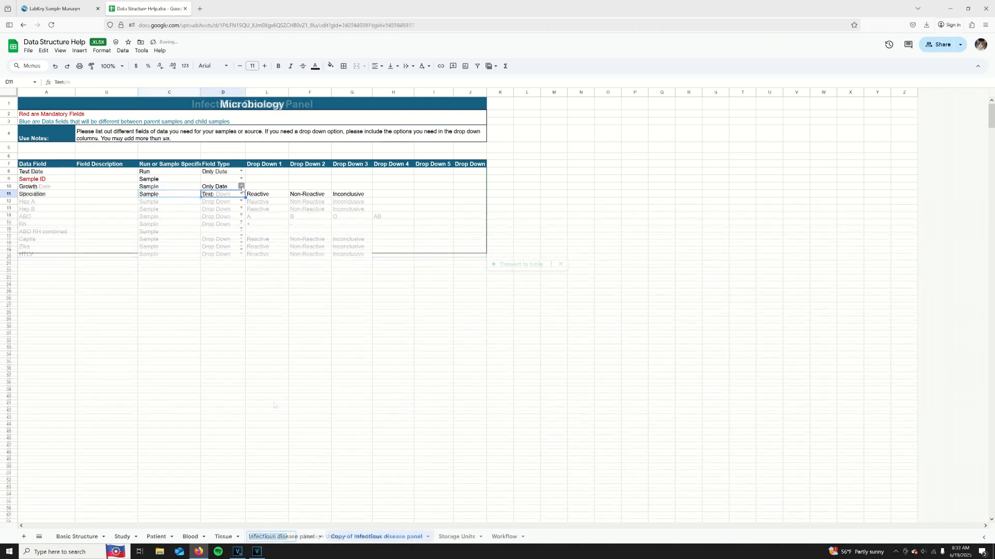
In the Microbiology table, set the Growth field's type to Drop Down and clear the drop-down options in the Speciation row
left_click(241, 186)
left_click(216, 206)
left_click_drag(262, 194, 342, 198)
key("Delete")
Enter Growth and No Growth as the first two drop-down options of the Growth field
left_click(274, 188)
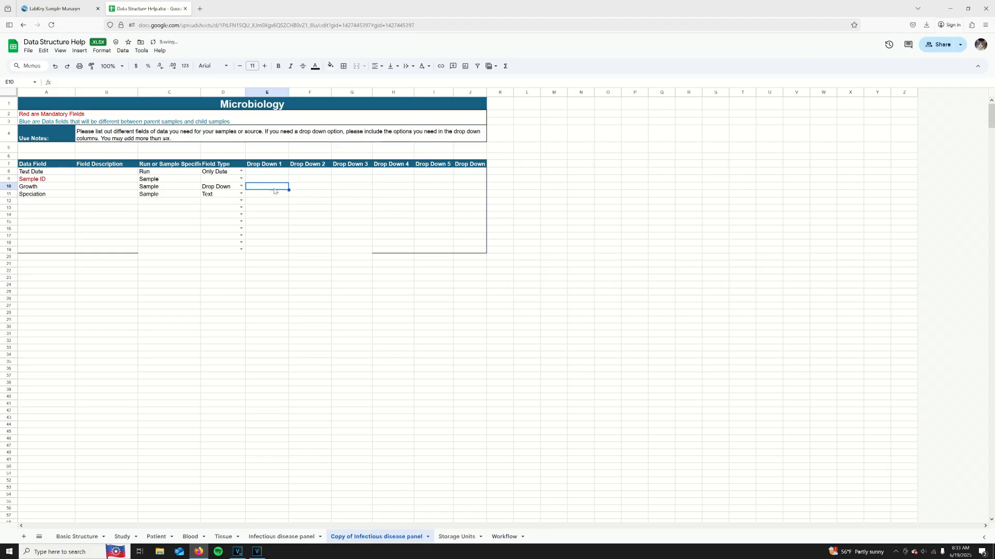
type("Gro")
key("Tab")
type("No")
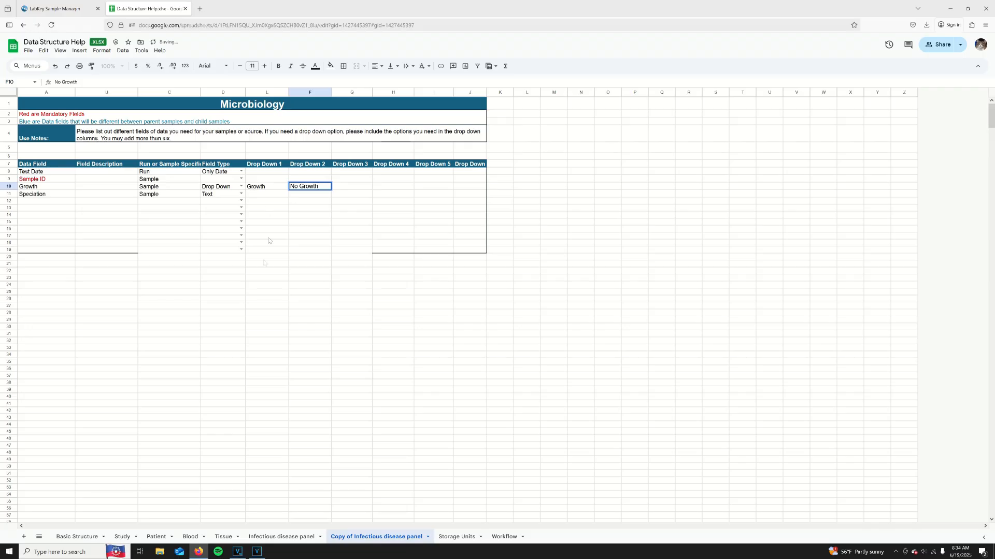
left_click(267, 284)
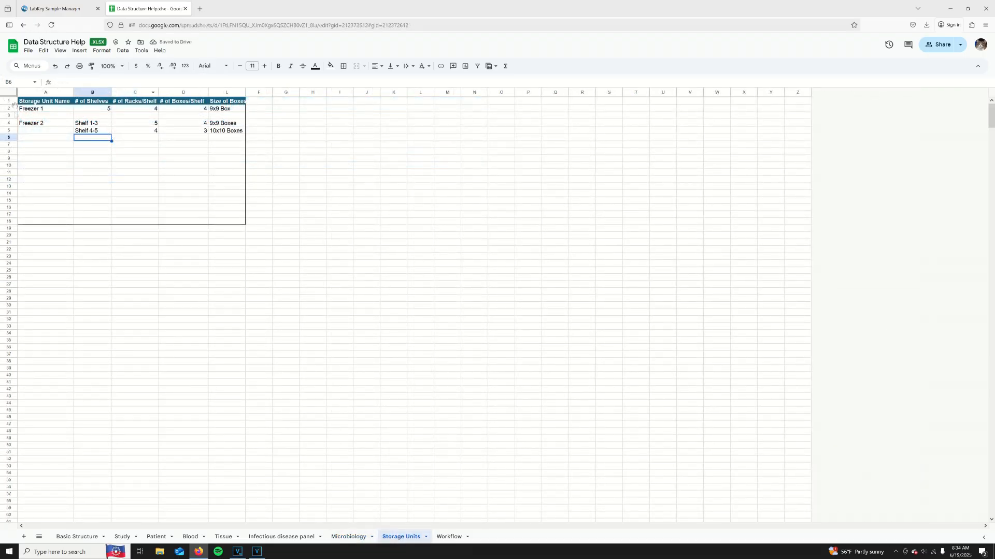
Examine the shelf, rack, box count and box size entries for Freezer 1 and Freezer 2 on the Storage Units sheet
left_click(57, 111)
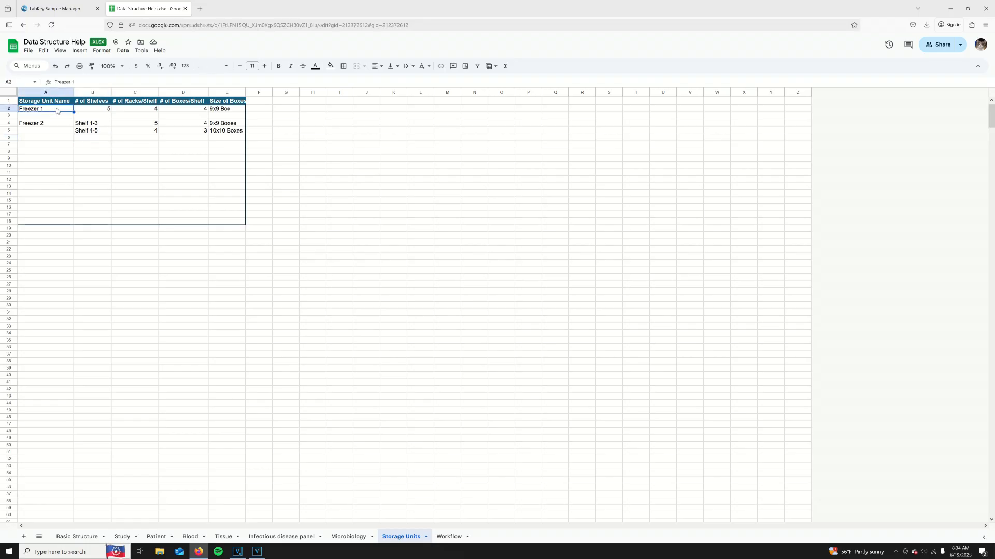
left_click_drag(62, 109, 221, 113)
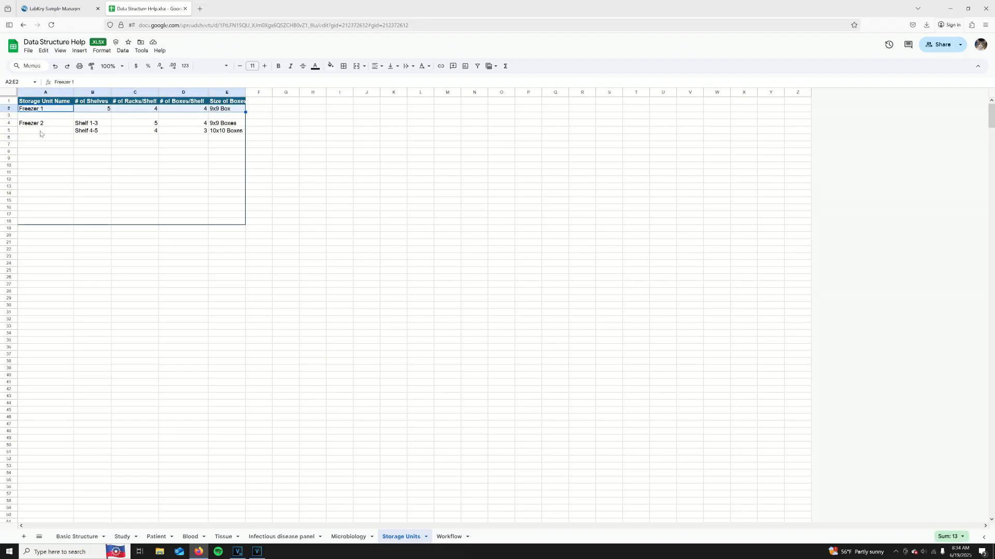
left_click_drag(40, 124, 235, 138)
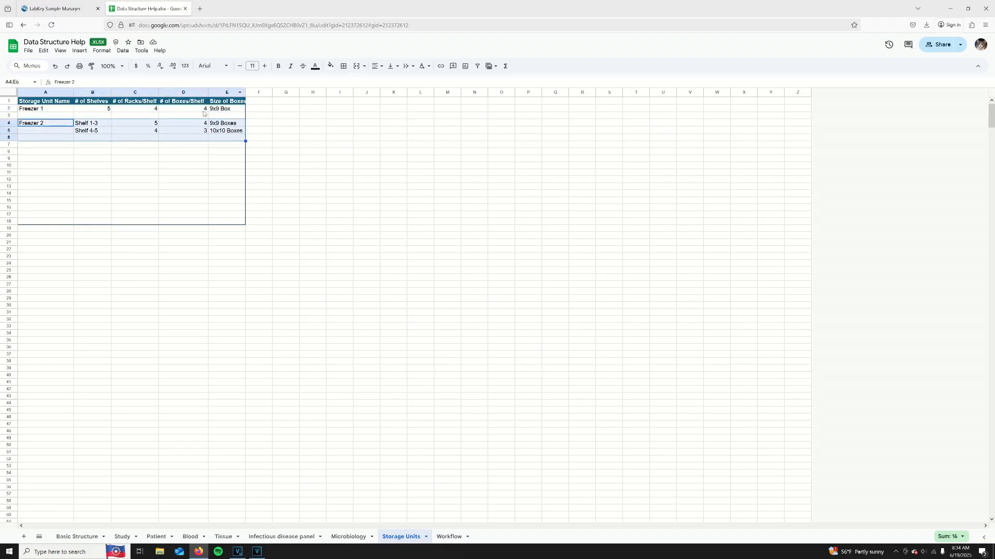
left_click(201, 270)
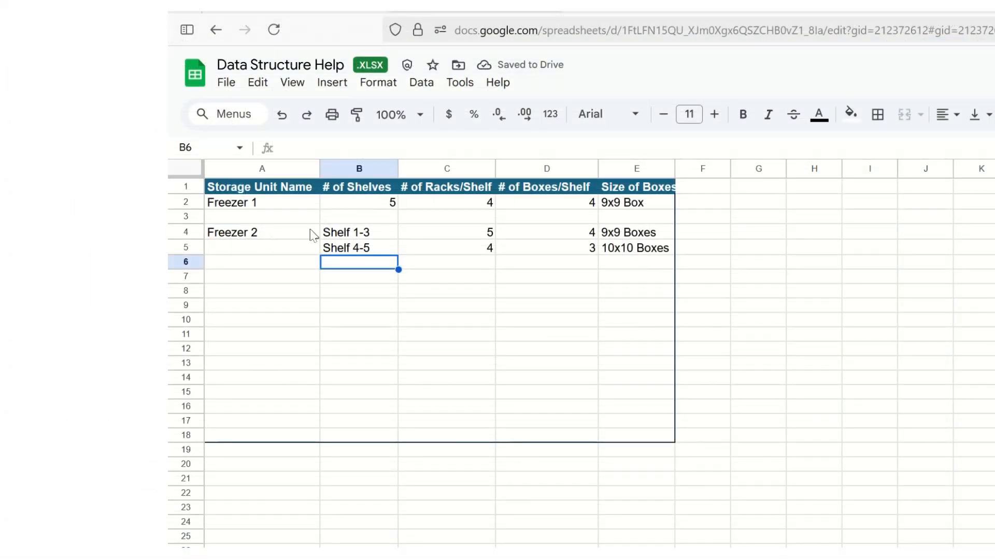
left_click(278, 206)
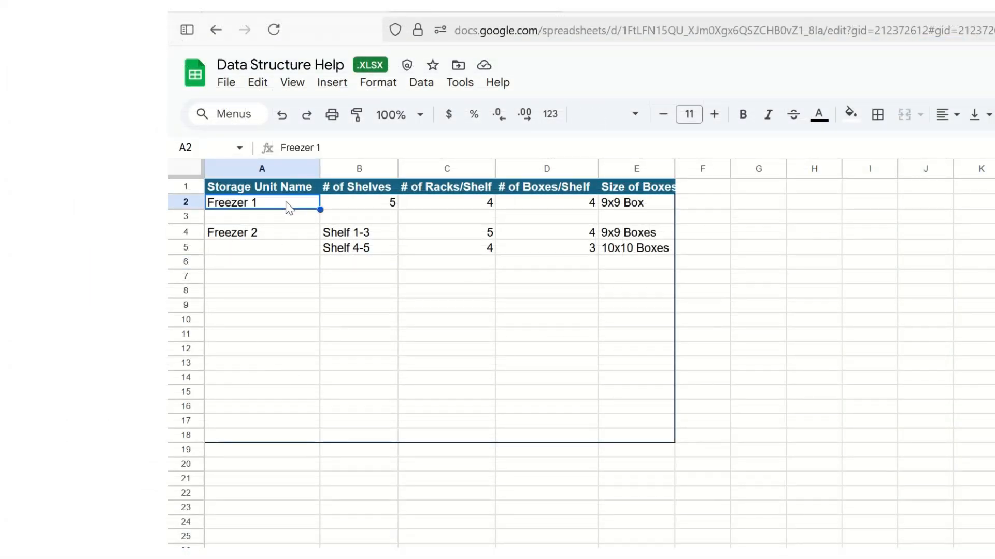
left_click(362, 205)
left_click_drag(293, 202, 625, 209)
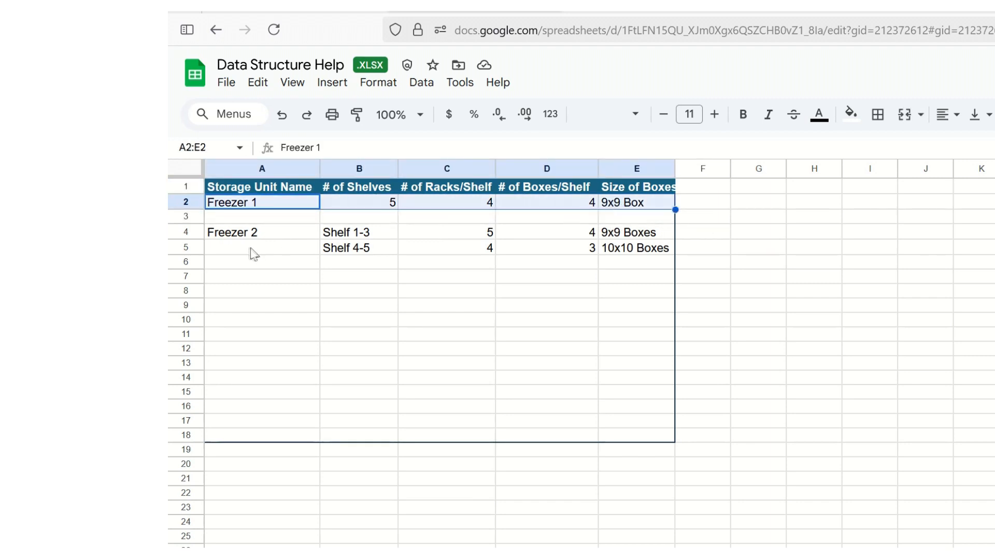
left_click_drag(255, 236, 655, 264)
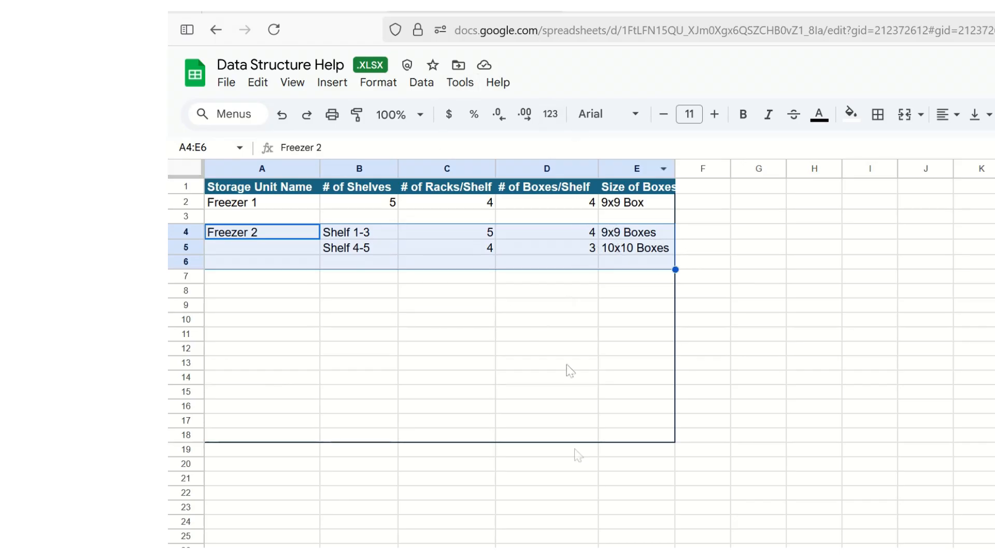
left_click(546, 536)
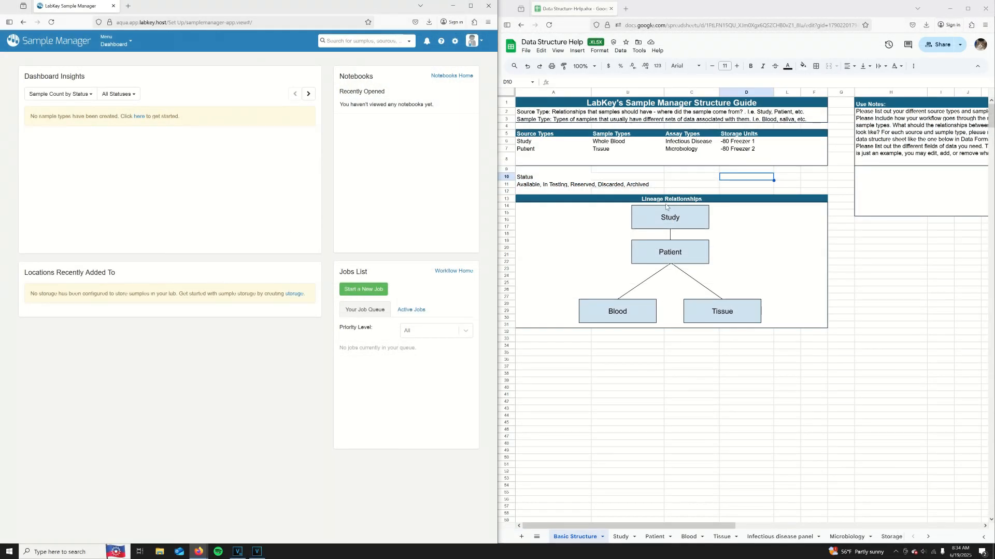
Create a new source type in LabKey Sample Manager and name it Study
left_click(118, 41)
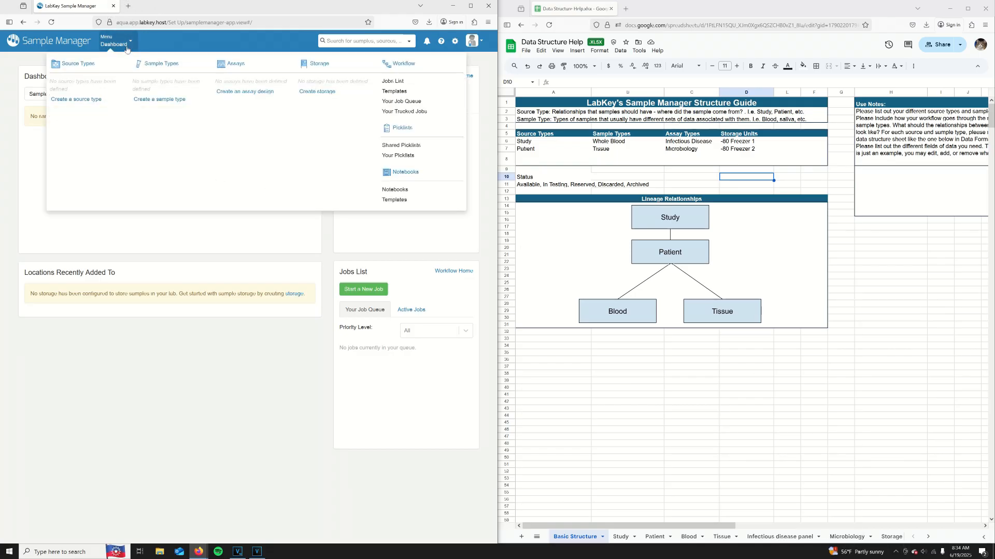
left_click(76, 99)
left_click(135, 155)
type("Study")
key("Tab")
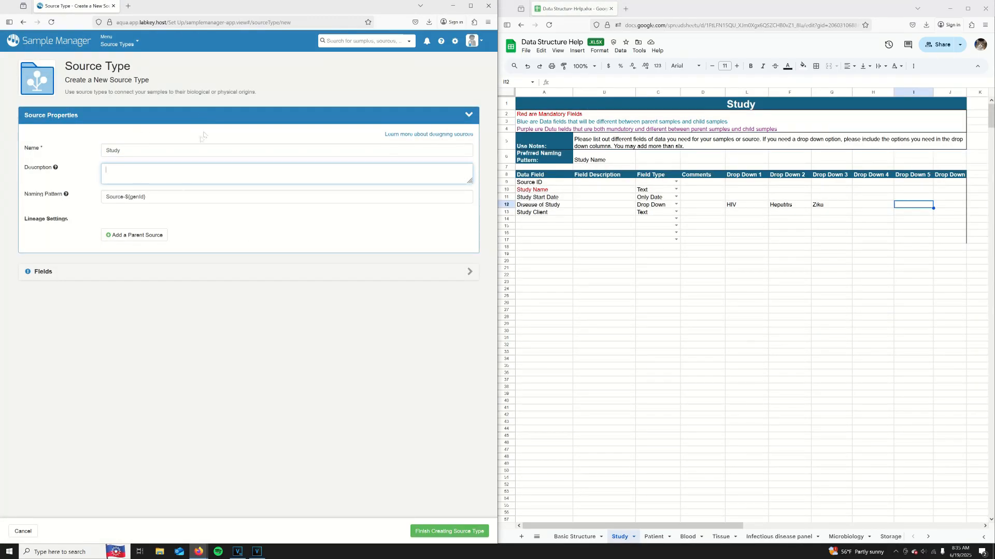
Replace the source type's naming pattern with a ${ } expression based on the study name
triple_click(174, 197)
type("${StudyPat")
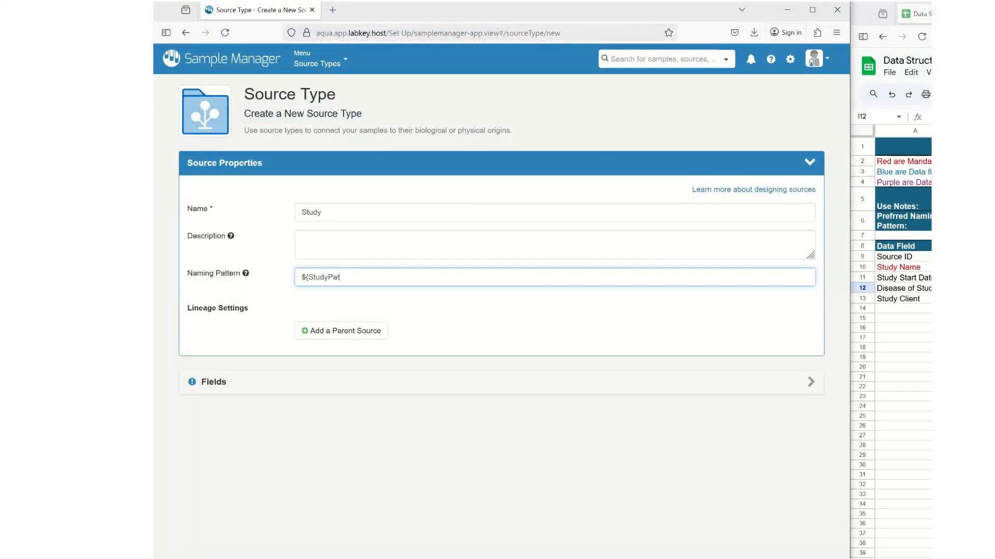
type(" Name")
mouse_move(246, 274)
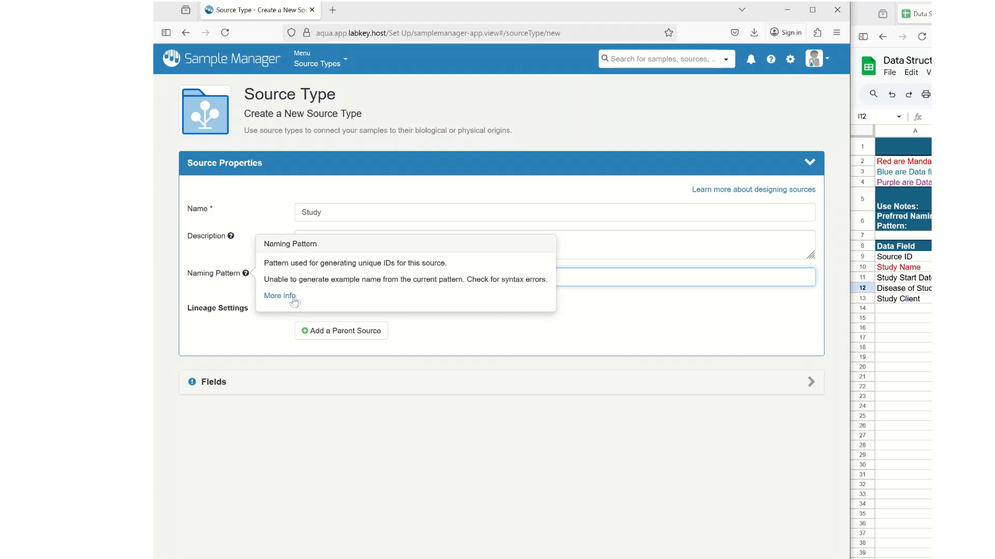
Disable the Description field and add custom fields StudyName (Text), StudyStartDate (Date), DiseaseOfStudy (Text Choice: HIV, Hepatitis, Zika) and StudyClient (Text)
left_click(287, 382)
left_click(195, 289)
left_click(499, 448)
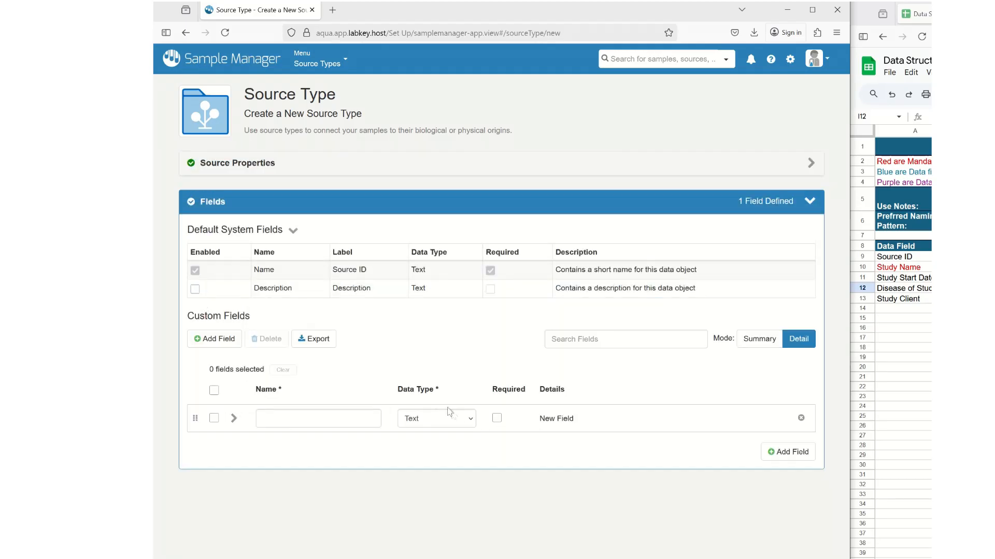
left_click(360, 414)
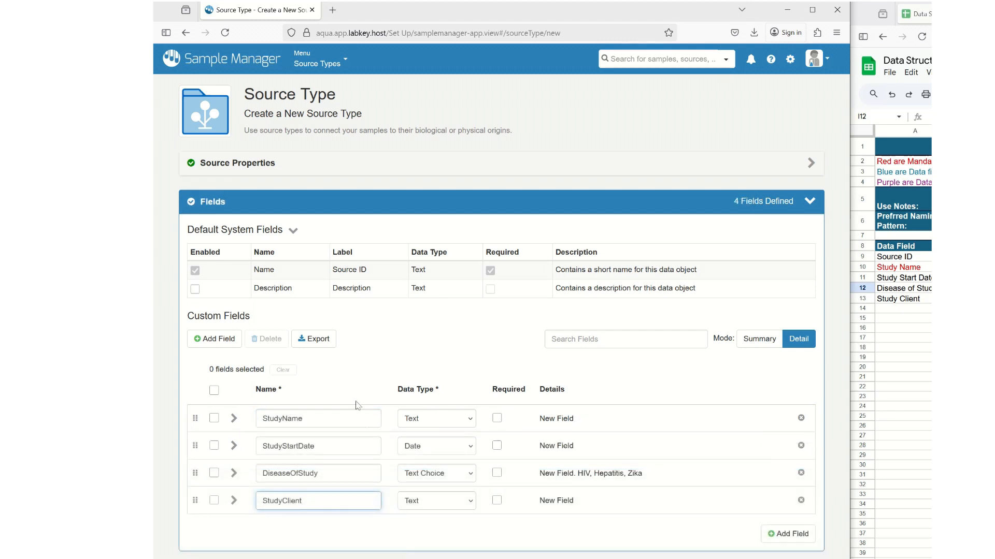
Make StudyName required and define DiseaseOfStudy as a Text Choice field with the values HIV, Hepatitis and Zika
left_click(496, 418)
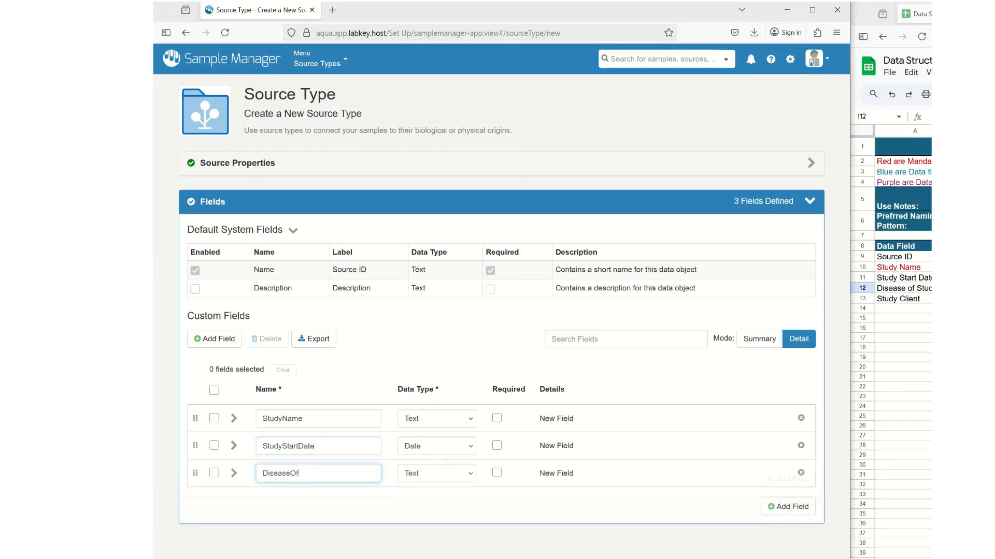
type("Stud")
left_click(459, 481)
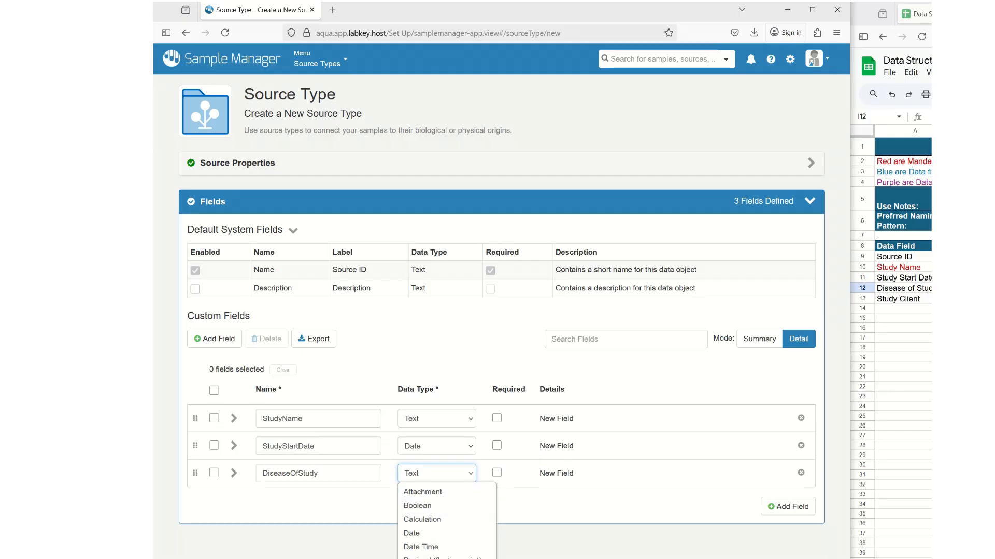
left_click(430, 555)
left_click(248, 544)
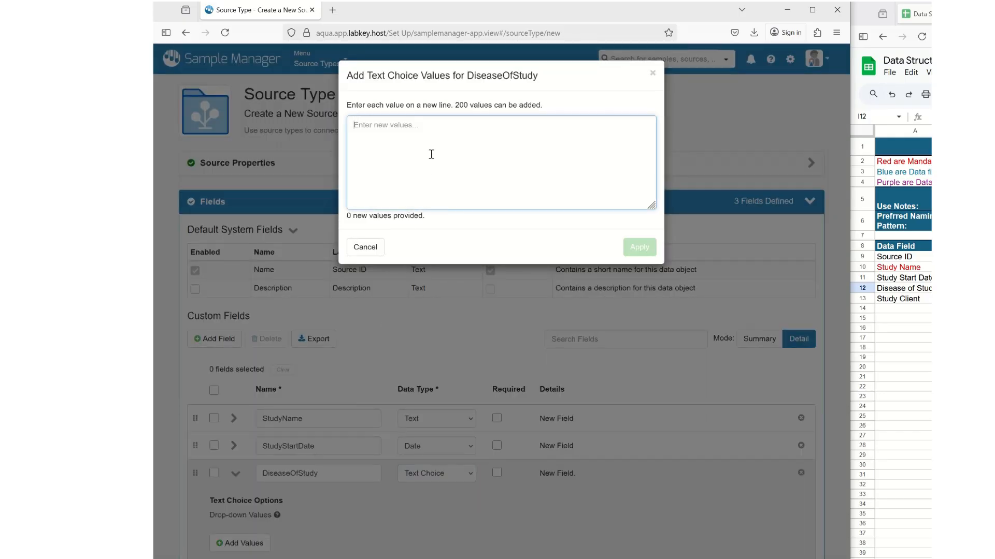
type("HIV")
key("Return")
type("H")
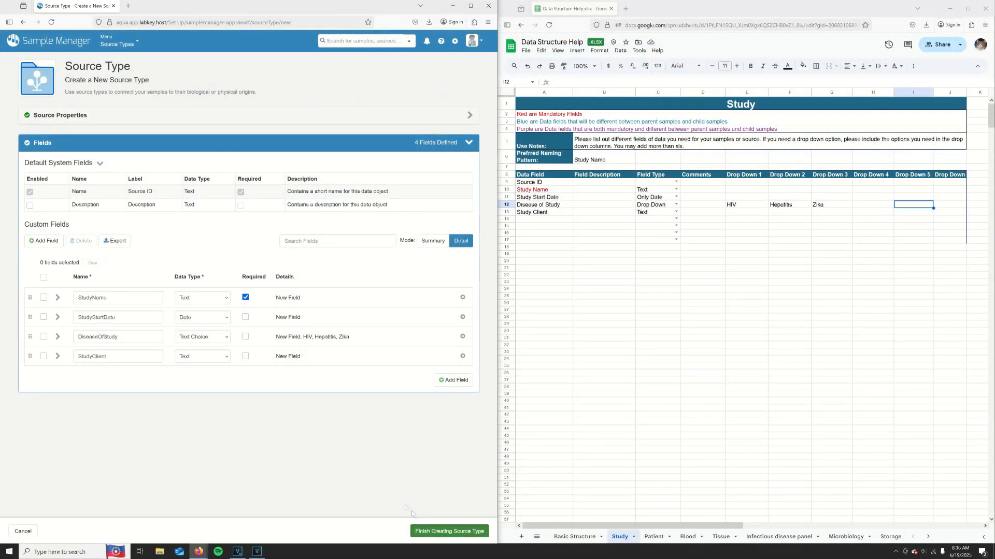
Remove the space from the naming pattern so it reads ${StudyName}, and finish creating the Study source type
left_click(107, 118)
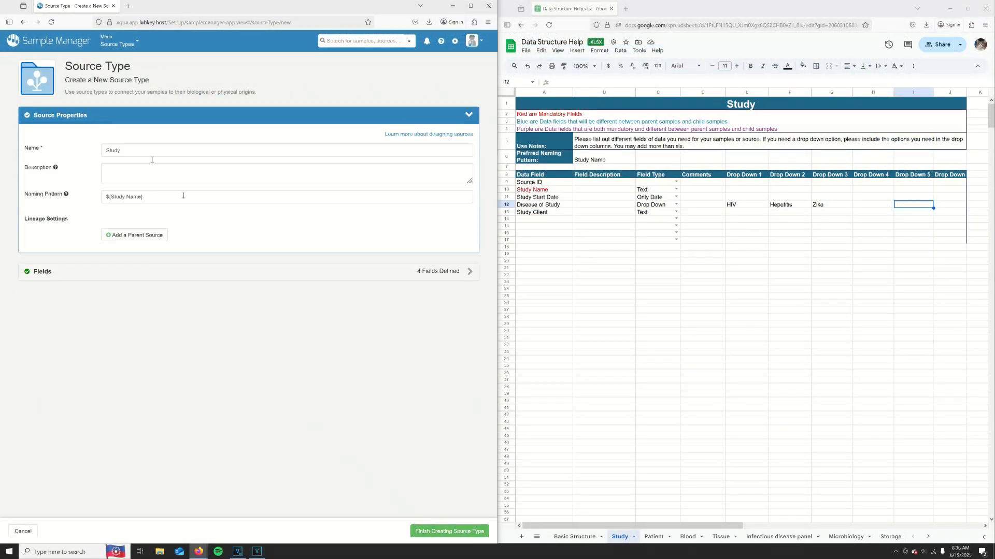
left_click(420, 537)
left_click(124, 200)
key("BackSpace")
left_click(421, 529)
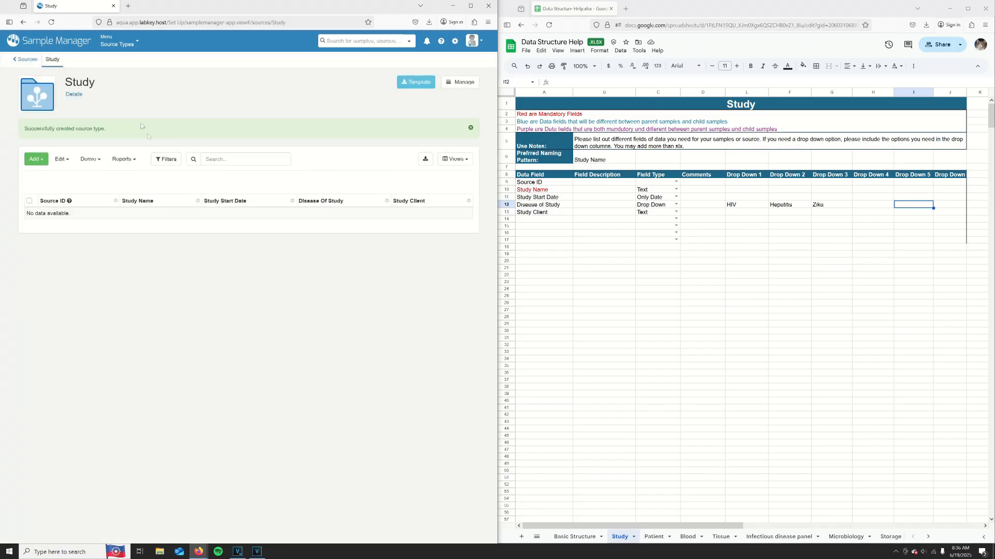
Start another new source type and name it Patient
left_click(108, 44)
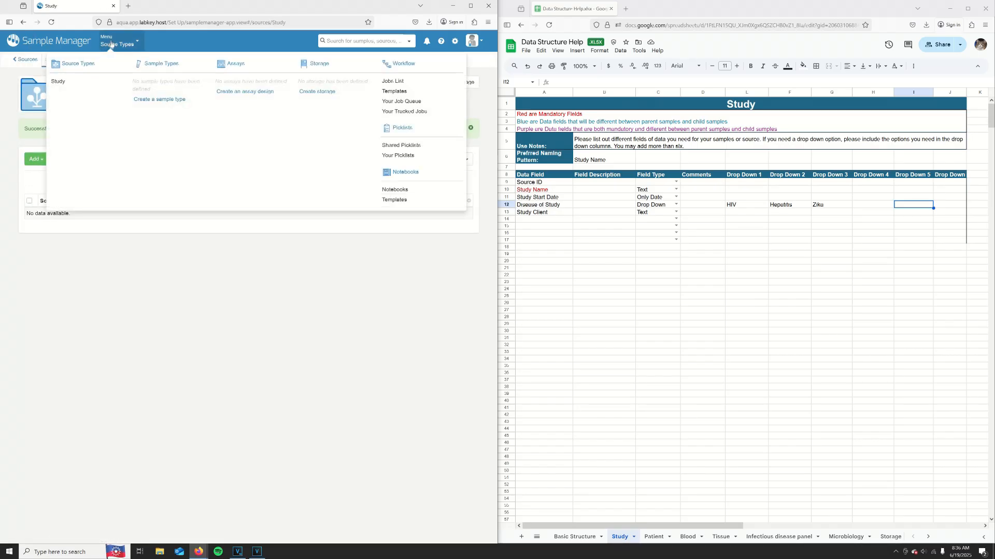
left_click(94, 67)
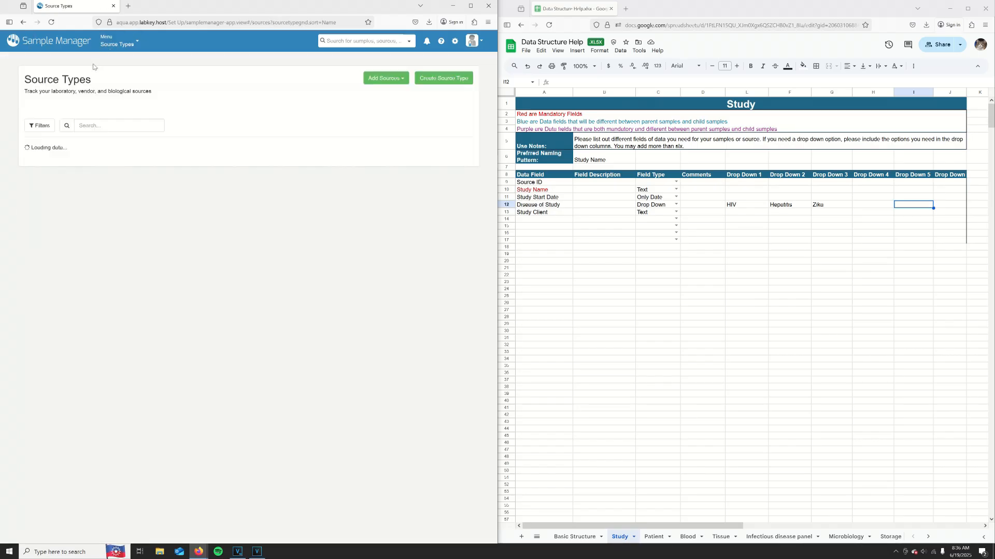
left_click(434, 78)
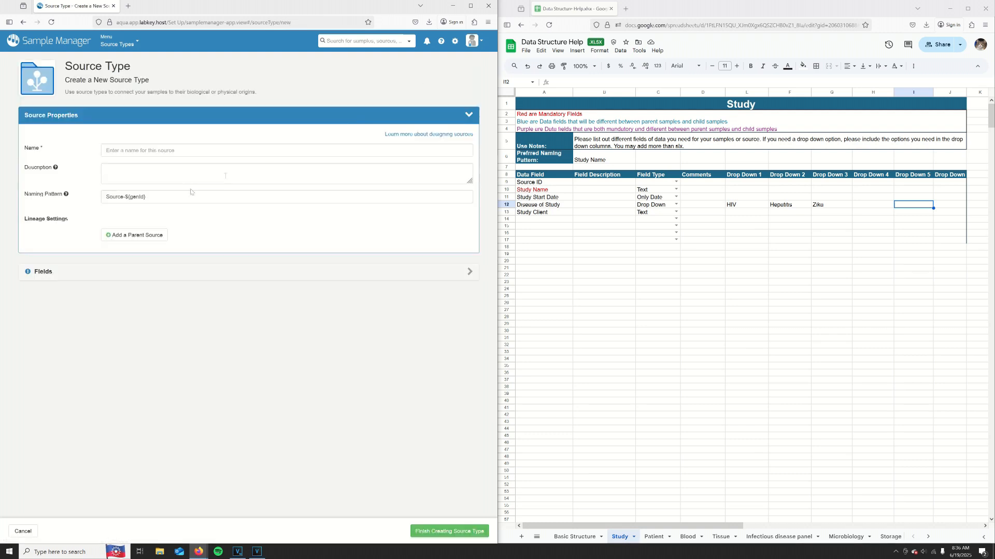
left_click(183, 151)
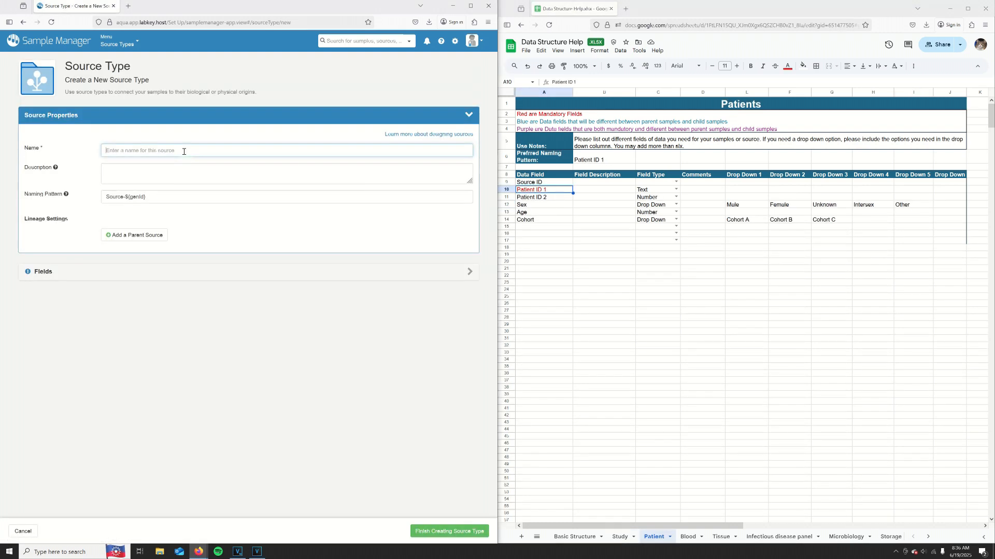
type("Patient")
Replace the Patient source type's default naming pattern with ${PatientID1}
left_click_drag(193, 193, 1, 191)
type("$")
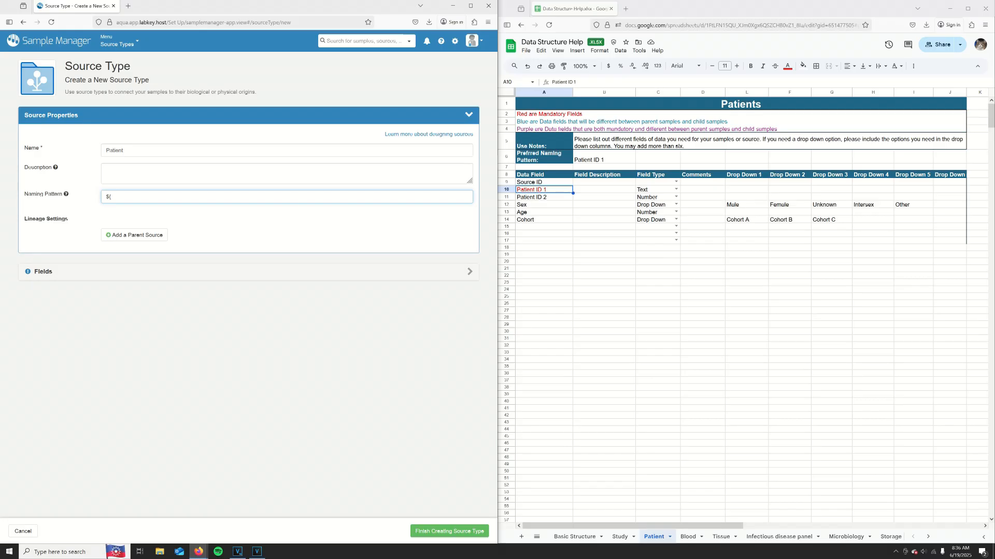
type("{Patient")
type("ID")
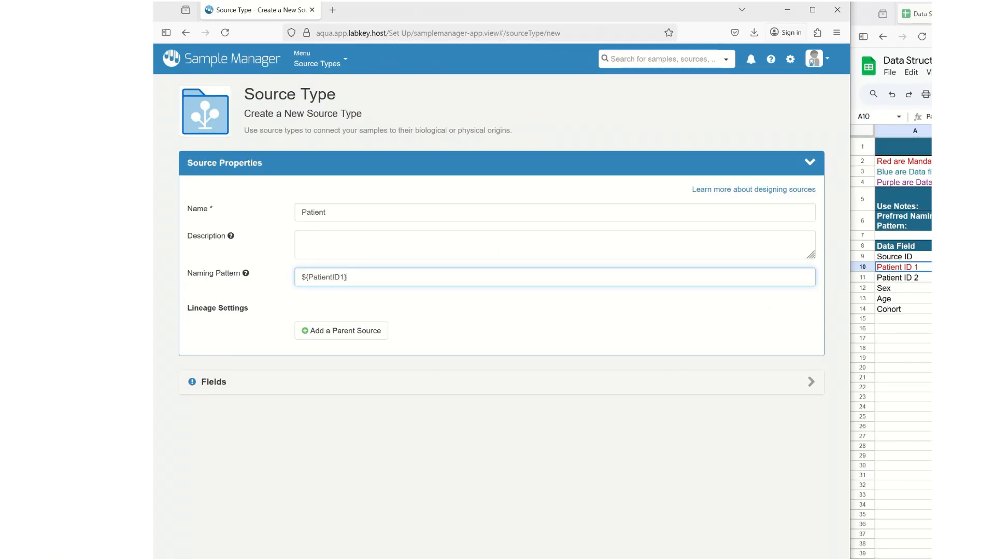
type("1}")
Add Study as the parent source of Patient, with Study as the file import column name
left_click(343, 331)
left_click(385, 365)
left_click(340, 407)
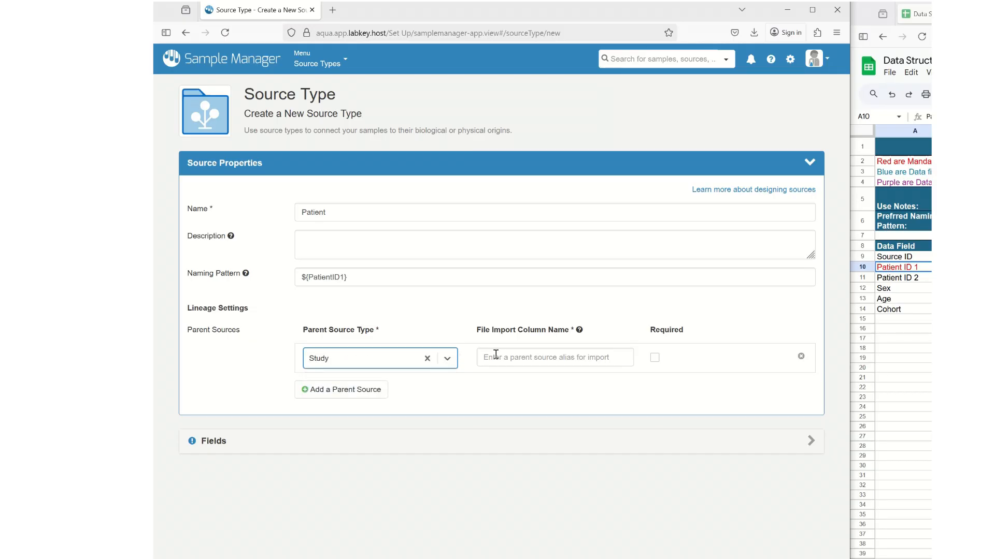
type("Study")
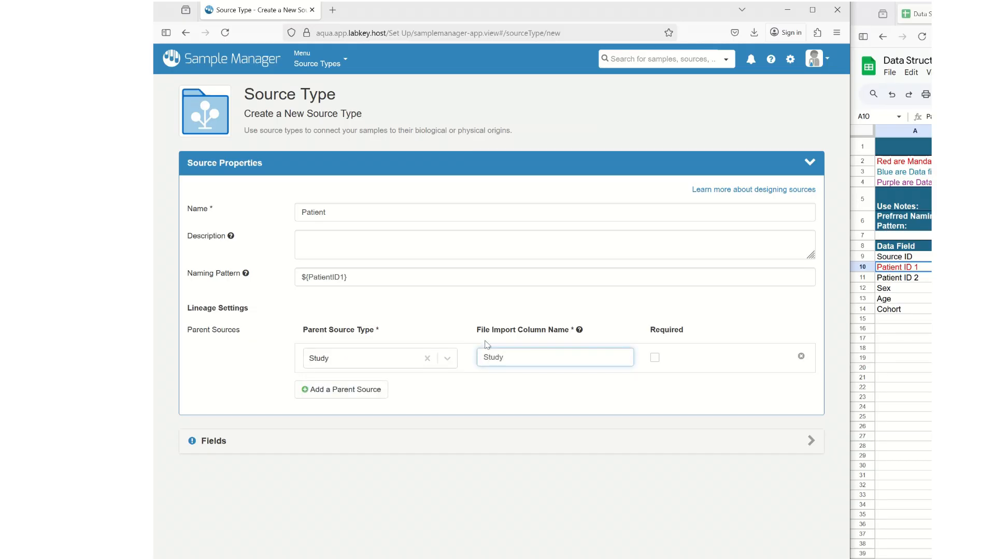
Disable the Description system field of the Patient source type and manually define a custom Text field named PatientID1
left_click(300, 441)
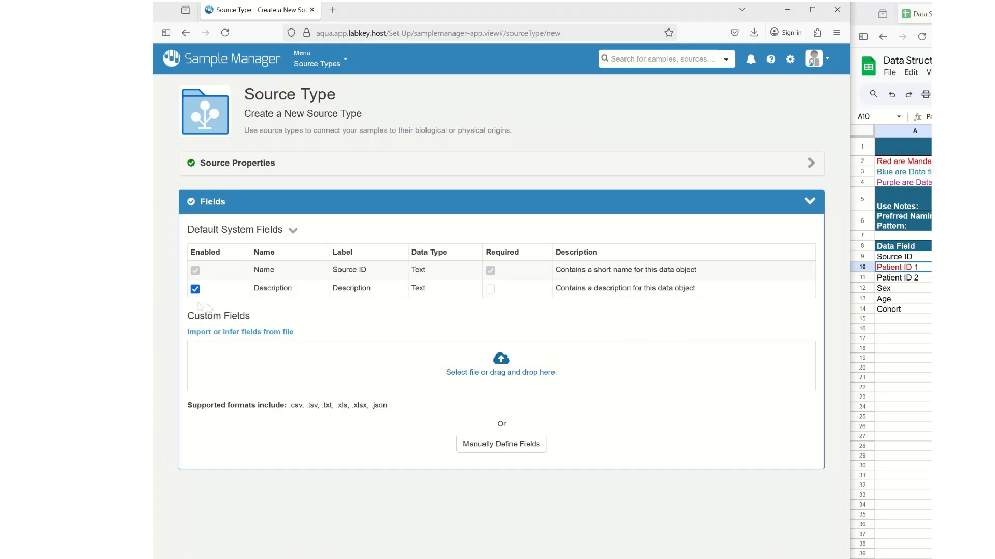
left_click(195, 290)
left_click(496, 444)
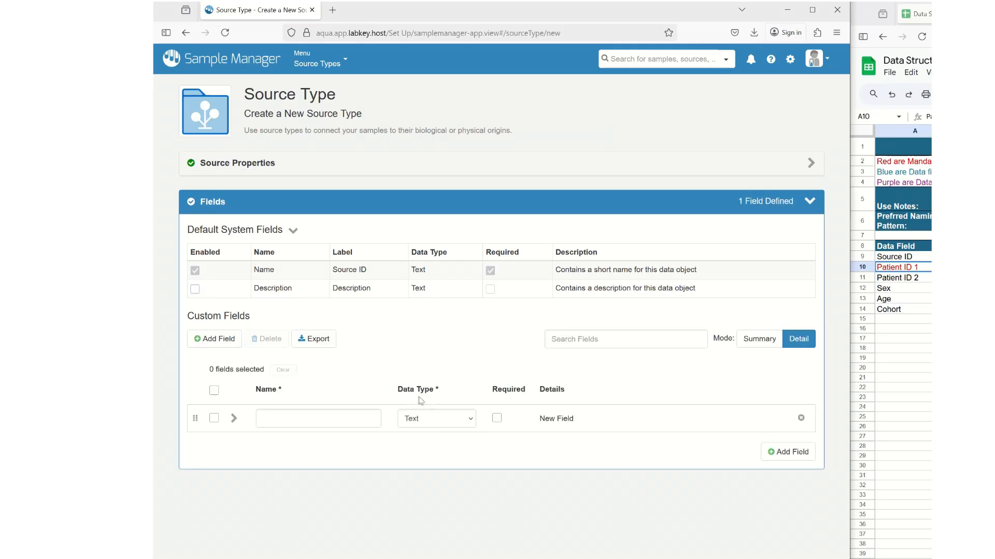
left_click(347, 419)
type("PatientID1")
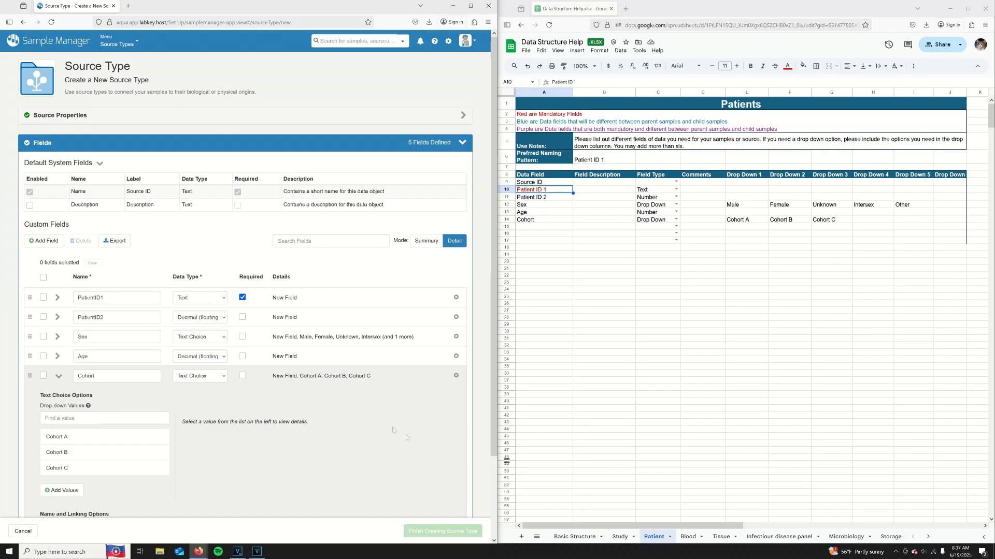
Start a new sample type, bring up the Blood sheet for reference, and name the sample type Blood
left_click(122, 41)
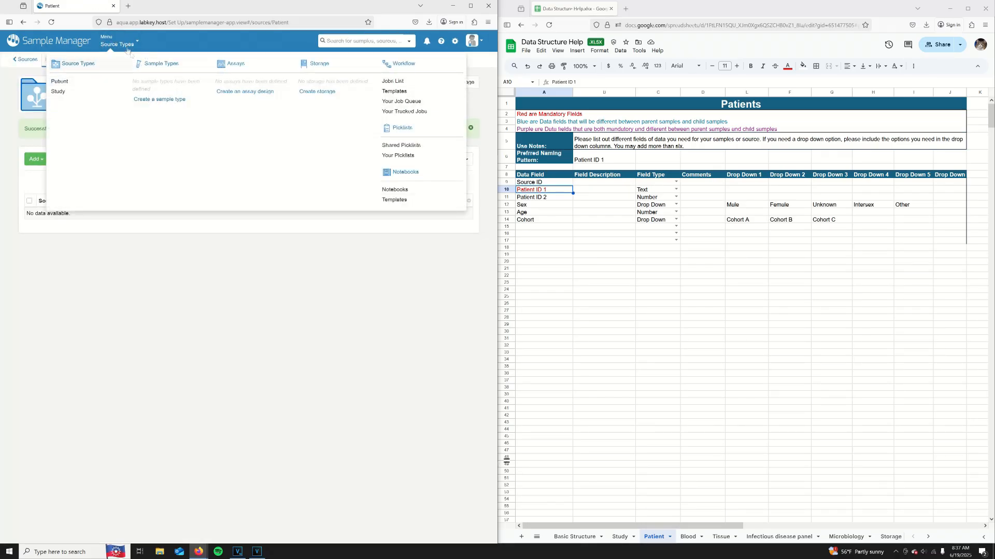
left_click(145, 98)
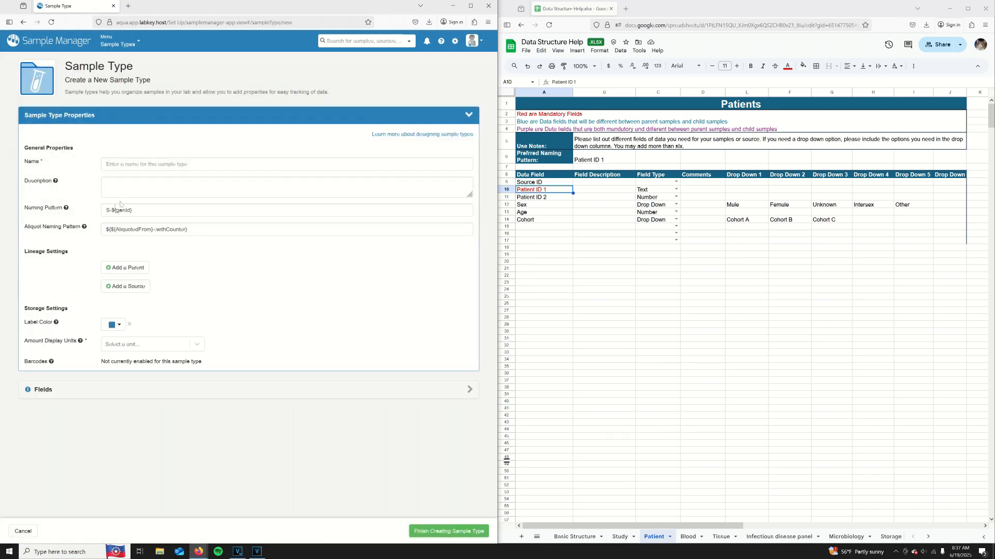
left_click(139, 166)
left_click(687, 539)
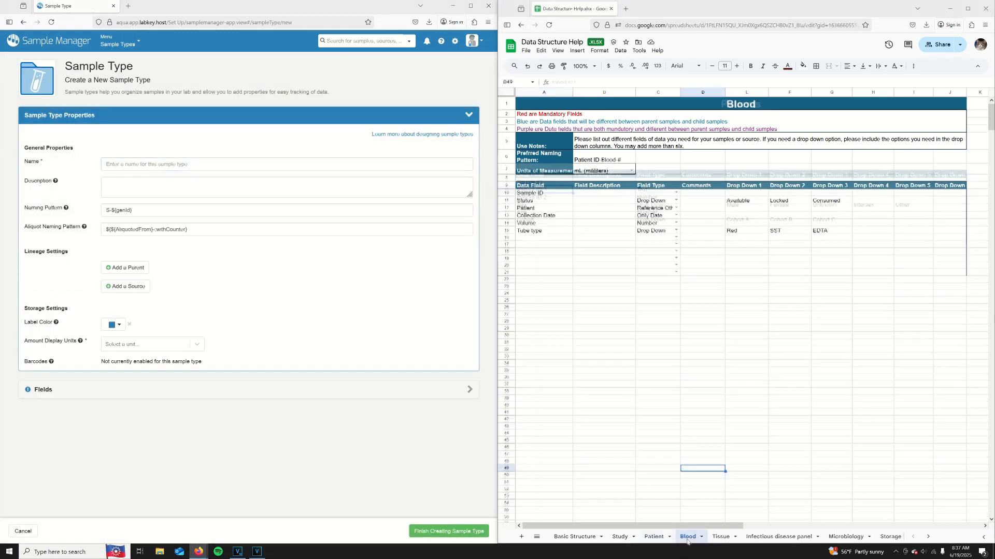
left_click(132, 171)
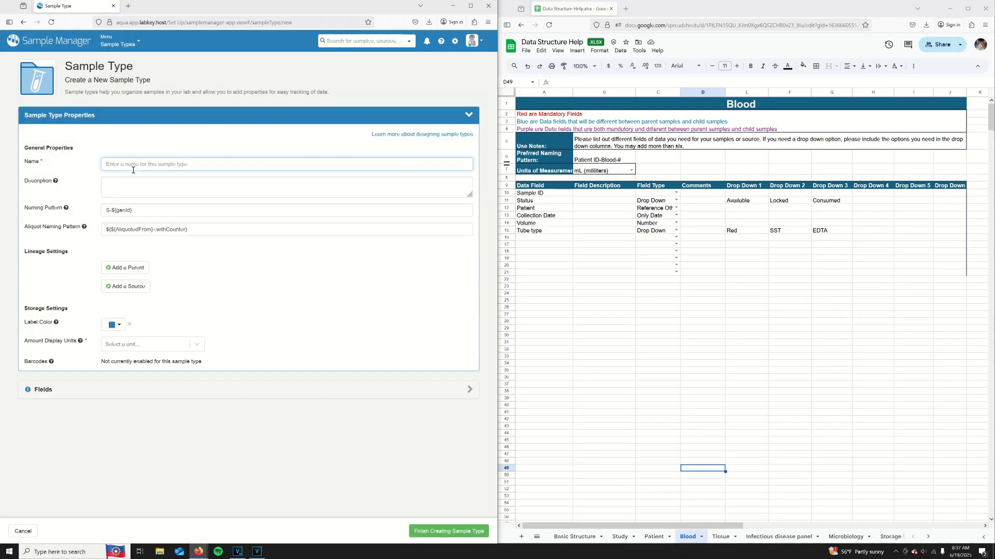
type("Blood")
Replace the Blood sample type's default naming pattern with ${${Patient}-Blood-:withCounter}
key("Tab")
key("Tab")
key("Tab")
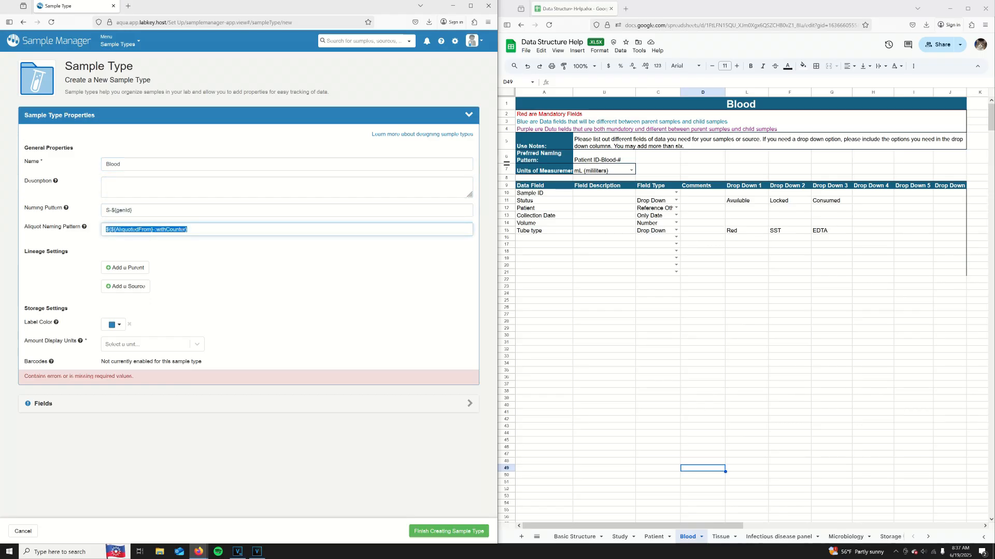
key("shift+Tab")
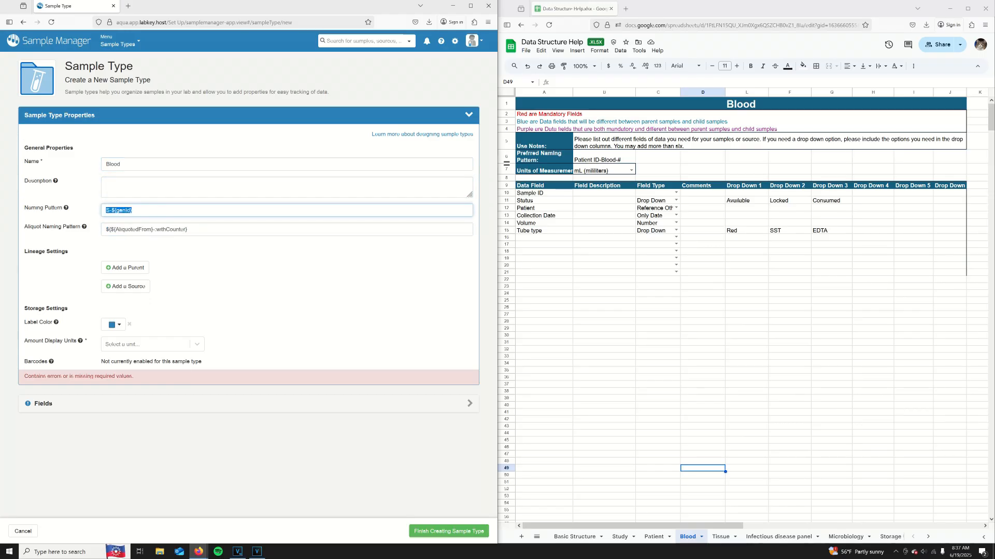
type("$")
type("${Patient}-Blood-:withCounter")
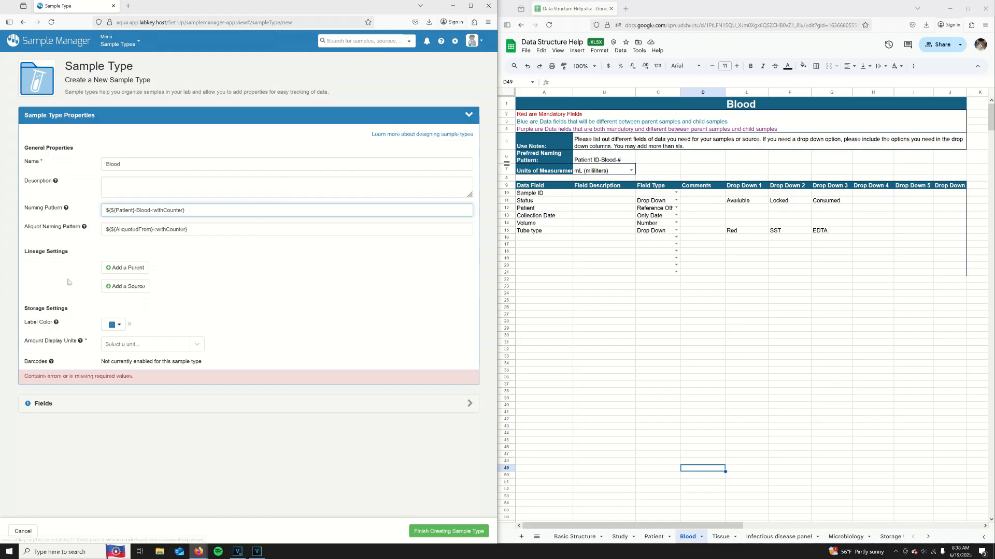
Add Patient as a required source for the Blood samples, with Patient as the file import column name
left_click(119, 288)
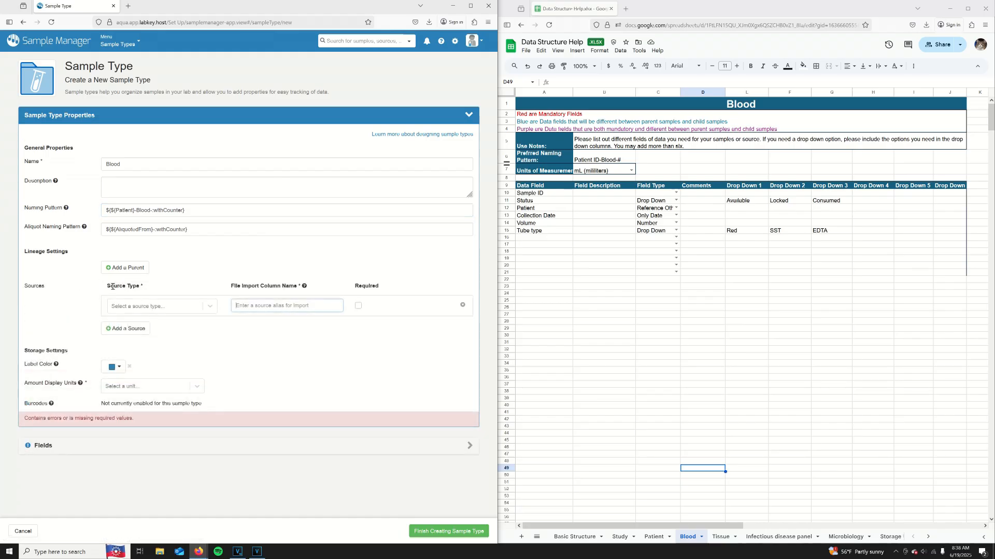
left_click(167, 309)
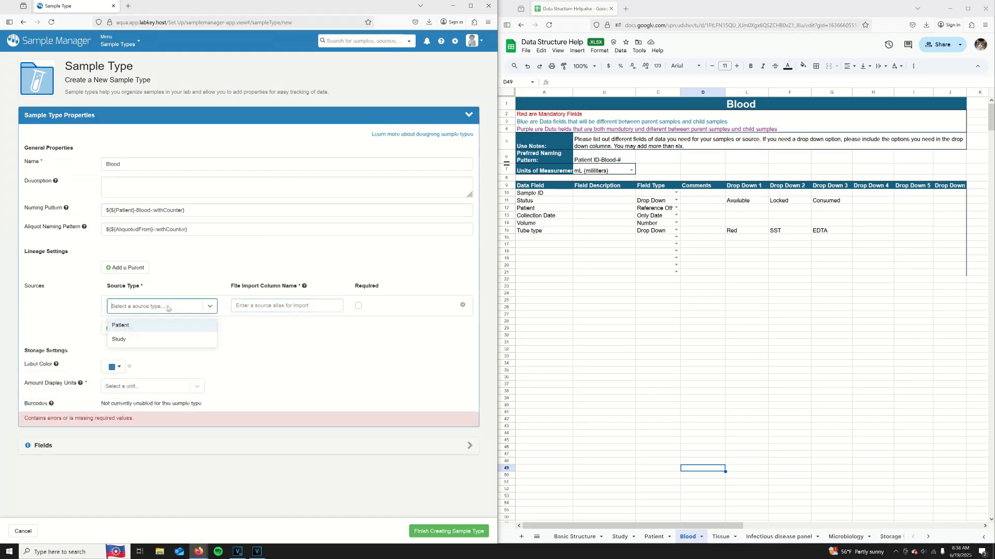
left_click(133, 327)
left_click(247, 305)
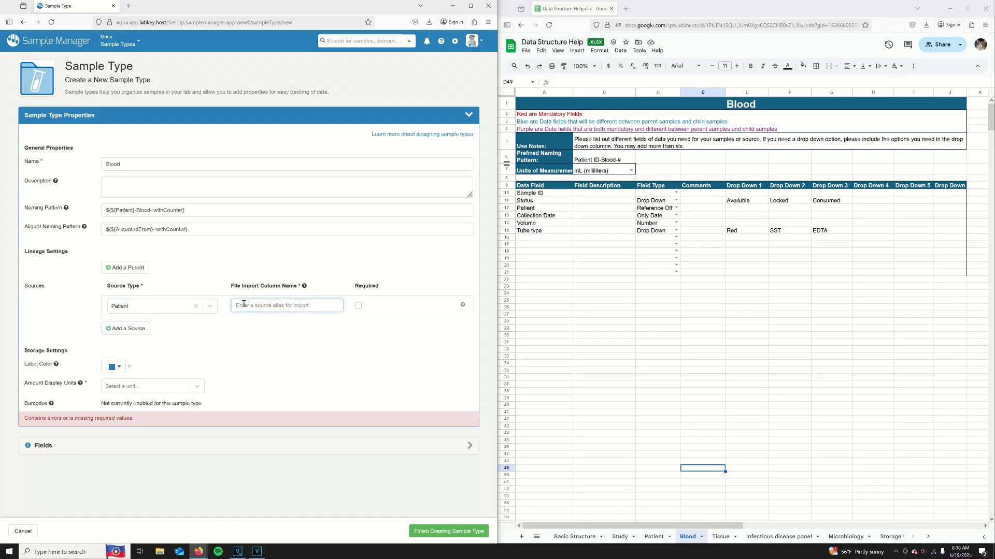
type("Patient")
left_click(358, 306)
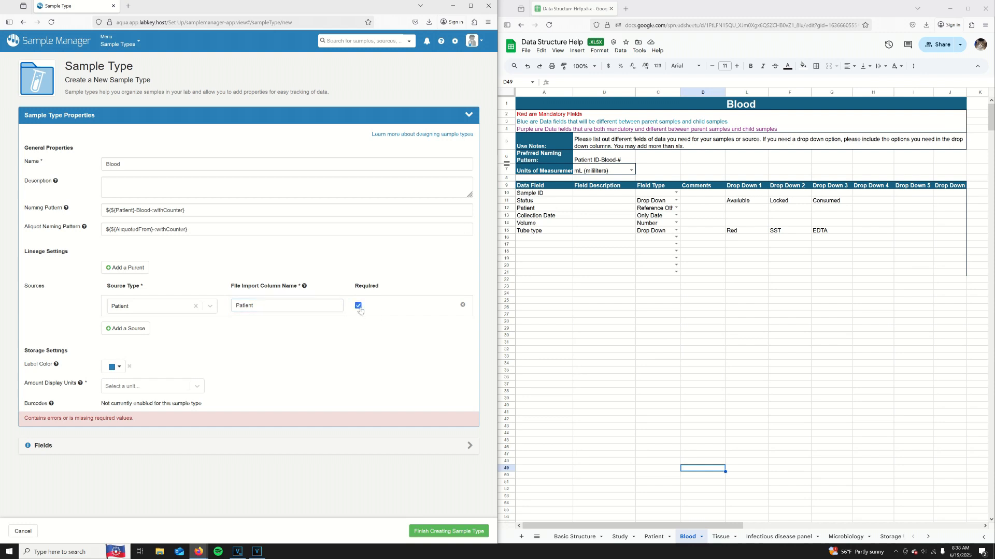
Set the Blood sample type's label color to red and its amount display units to mL (milliliters)
left_click(115, 367)
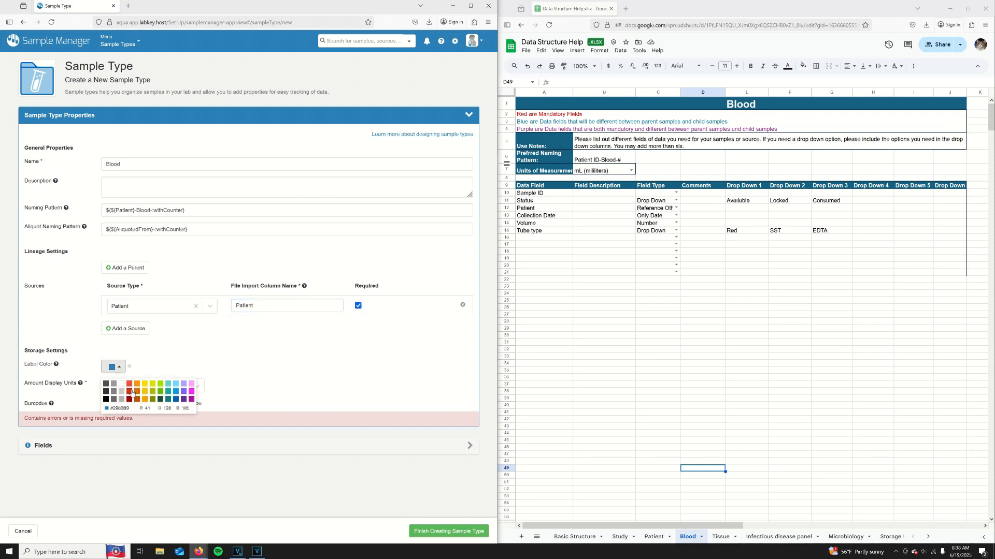
left_click(129, 392)
left_click(148, 387)
double_click(133, 455)
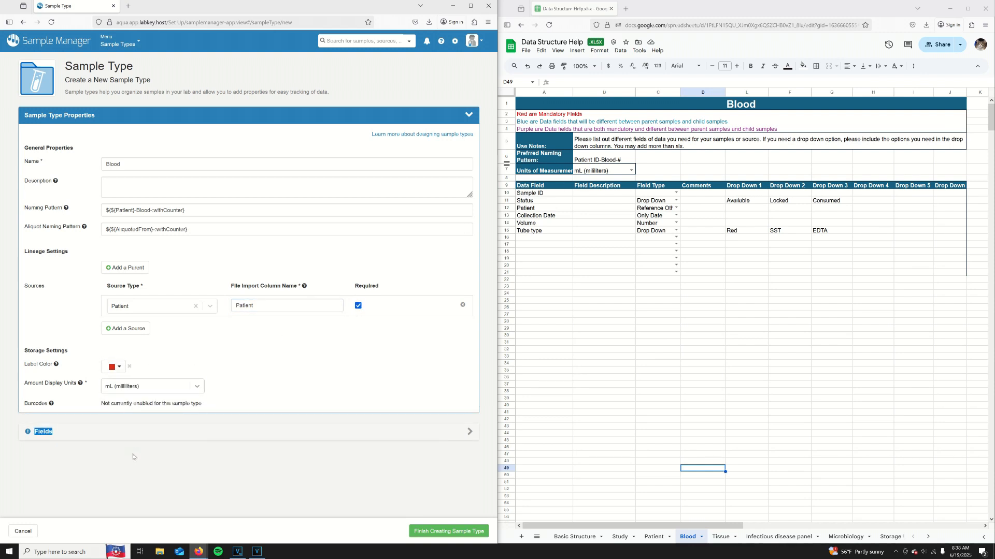
Disable the MaterialExpDate and AliquotCount default system fields for the Blood sample type
left_click(131, 438)
left_click(31, 232)
left_click(30, 271)
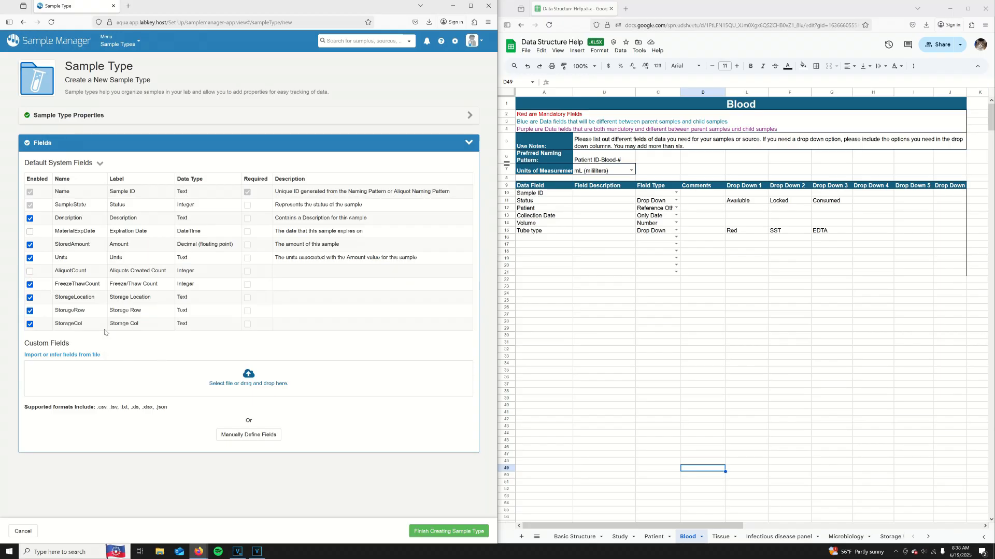
Manually define a custom field named CollectionDate for the Blood sample type
left_click(230, 435)
left_click(132, 440)
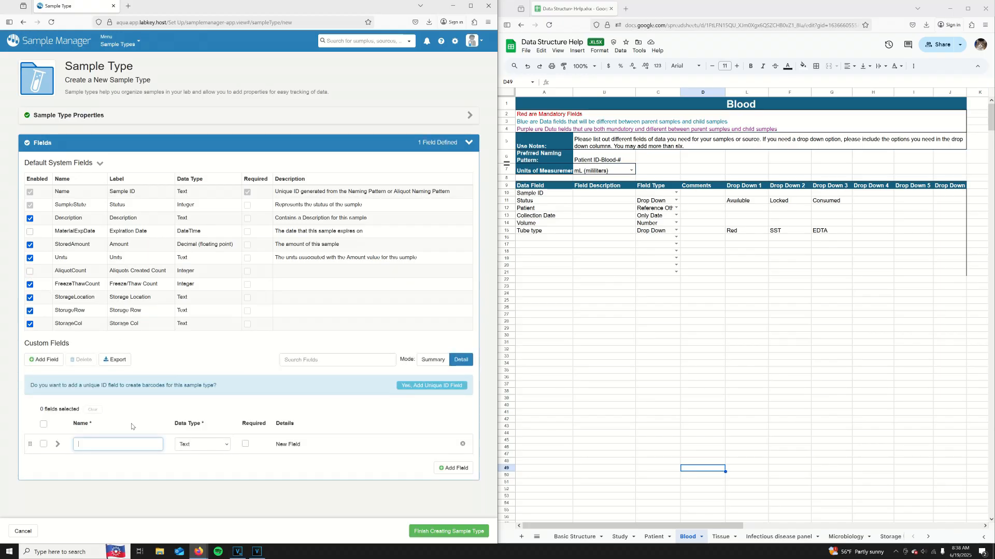
type("CollectionDate")
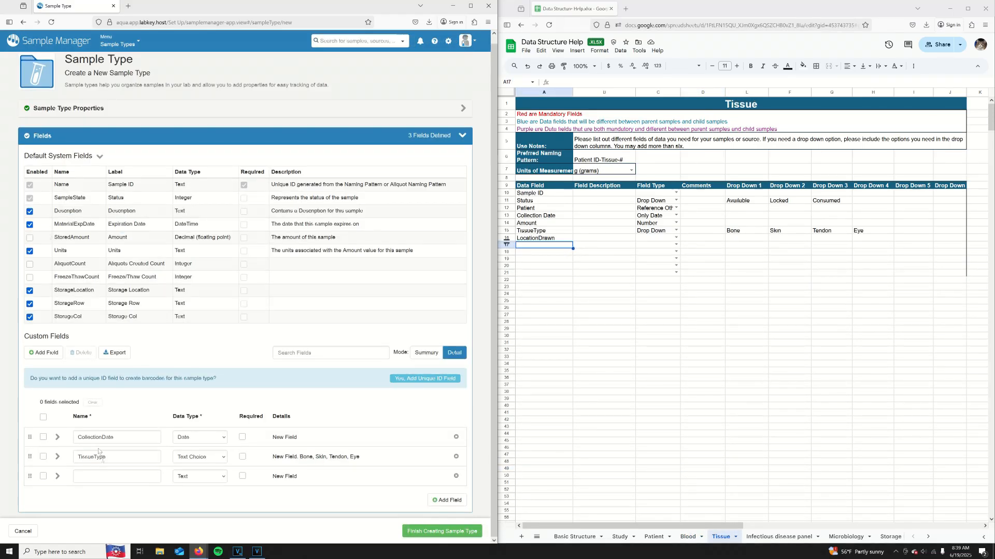
Name the empty third custom field of the Tissue sample type LocationDrawn and finish creating the sample type
left_click(96, 474)
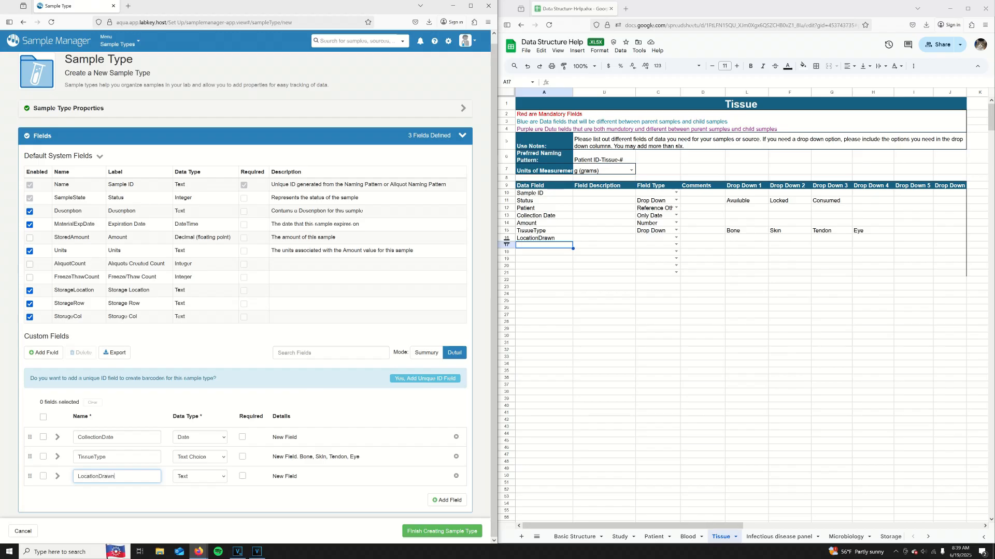
left_click(423, 533)
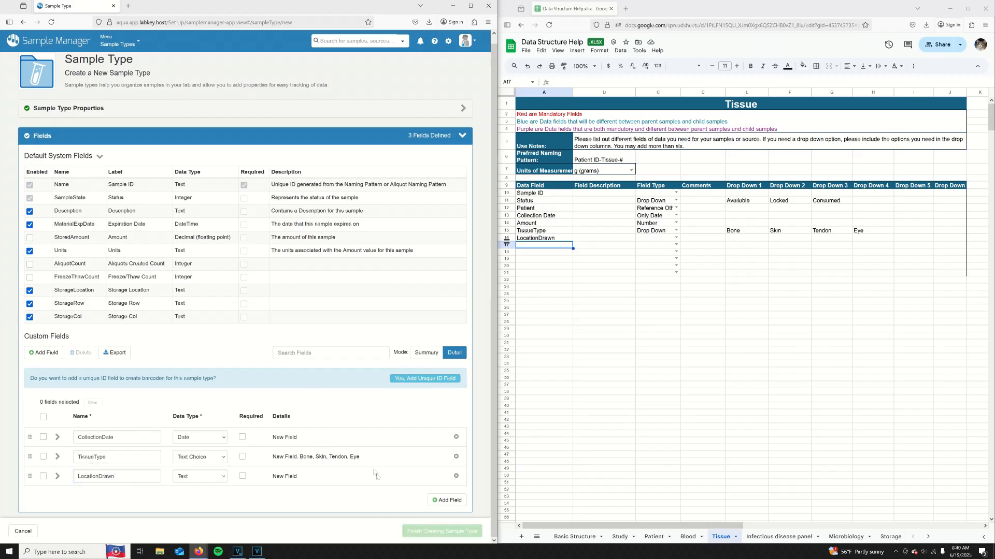
Start a new assay design named Infectious Disease, based on the plan's panel sheet, and allow editable runs and editable results
left_click(127, 51)
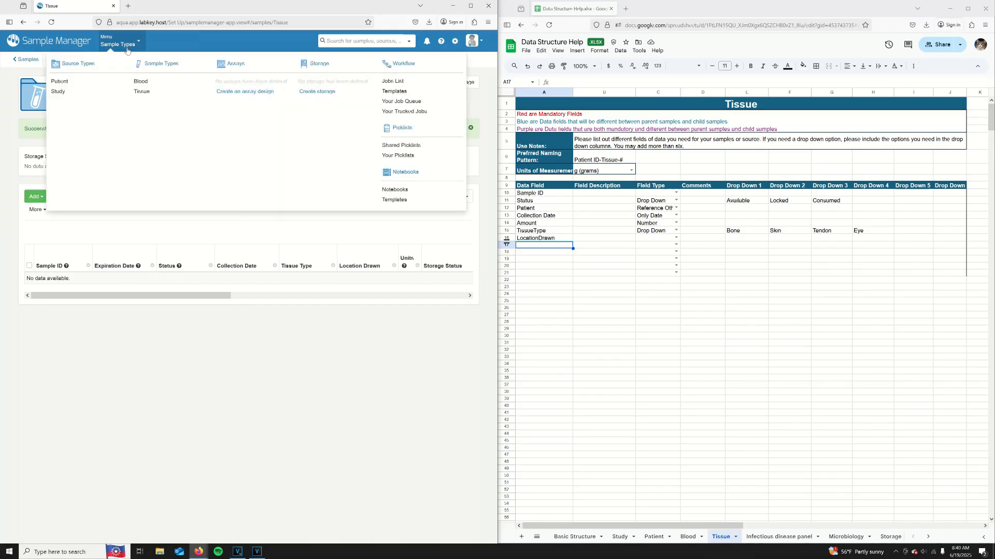
left_click(233, 92)
left_click(780, 537)
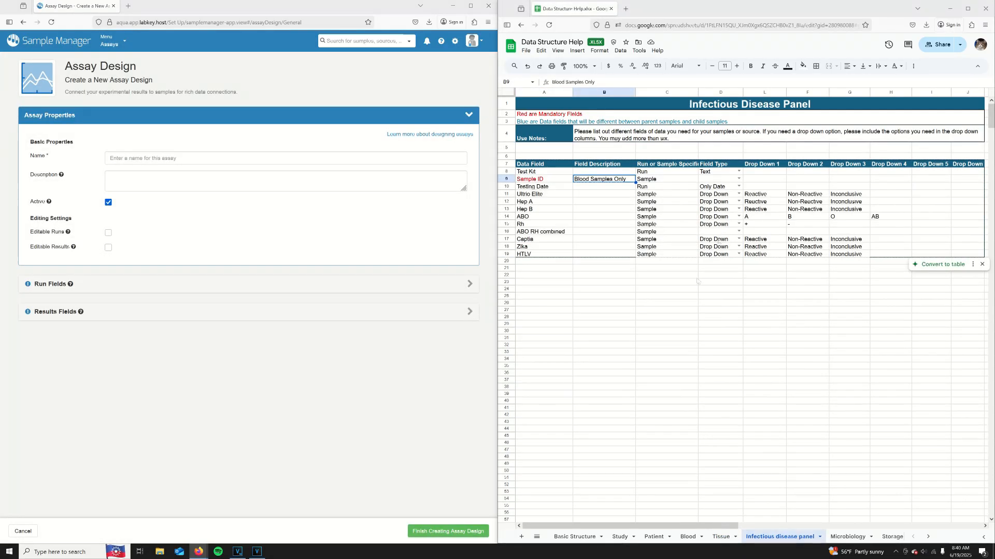
left_click(125, 162)
type("Ins")
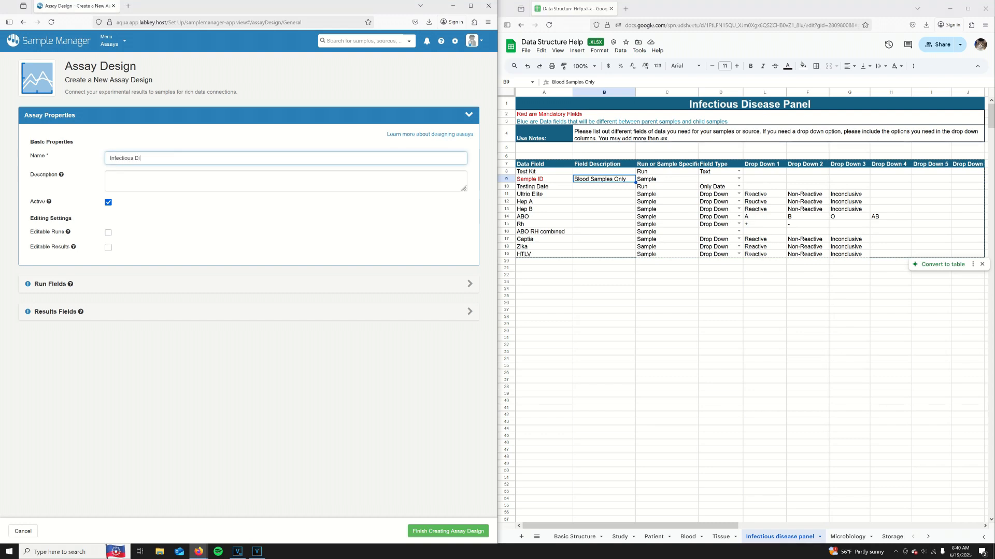
left_click(106, 234)
left_click(108, 249)
Define the assay's run fields TestKit and TestingDate, giving TestingDate the Date data type
left_click(98, 284)
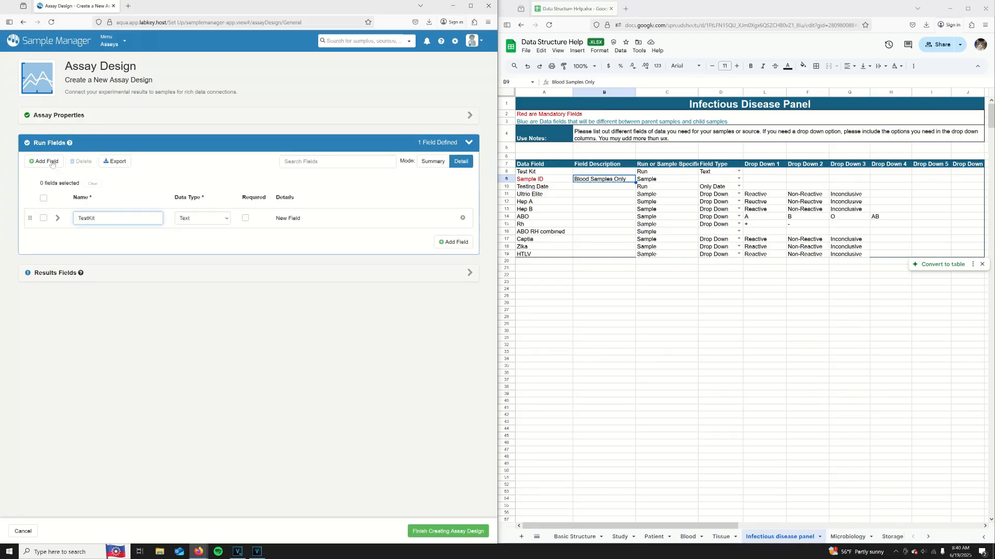
left_click(52, 162)
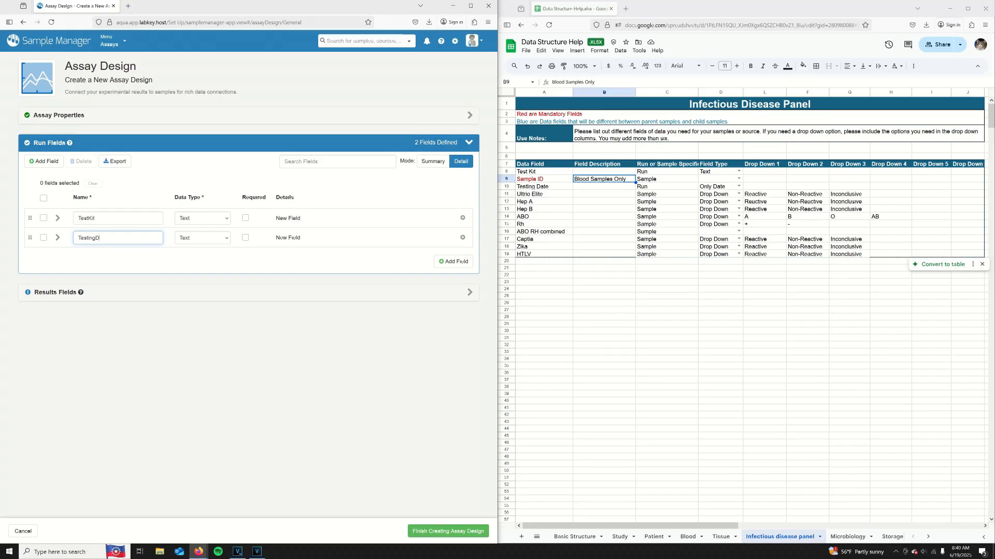
left_click(180, 242)
left_click(196, 268)
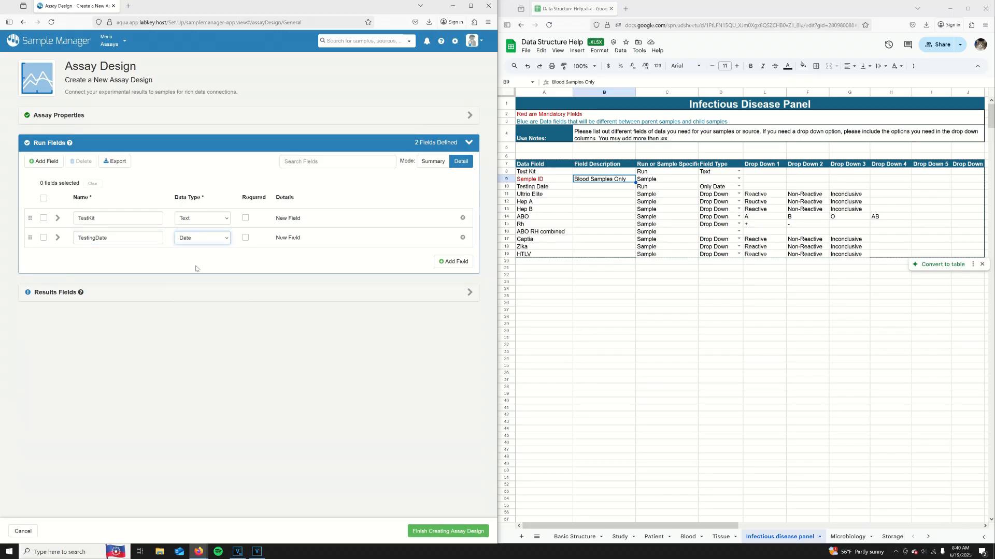
Manually define the assay's results fields and limit the SampleID field's sample lookup to Blood
left_click(101, 293)
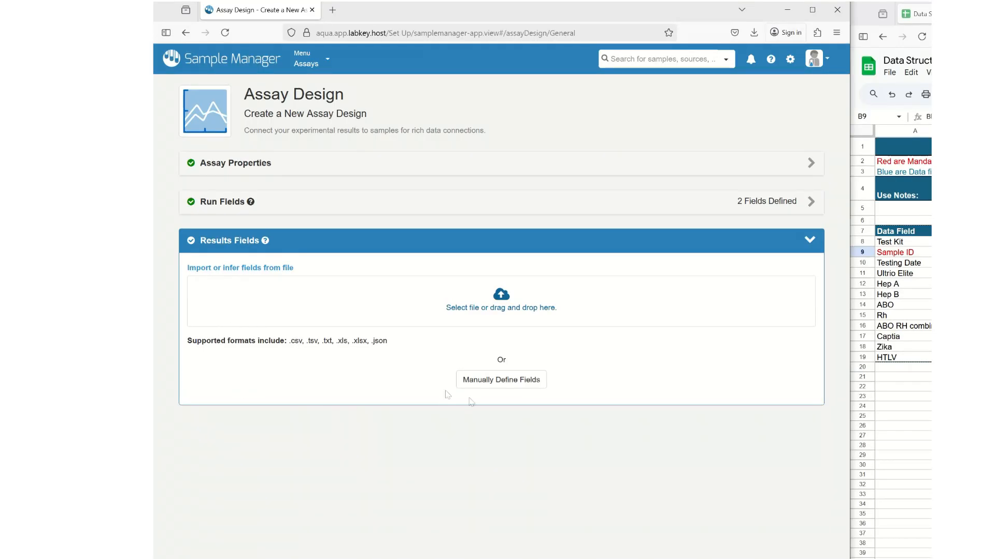
left_click(485, 384)
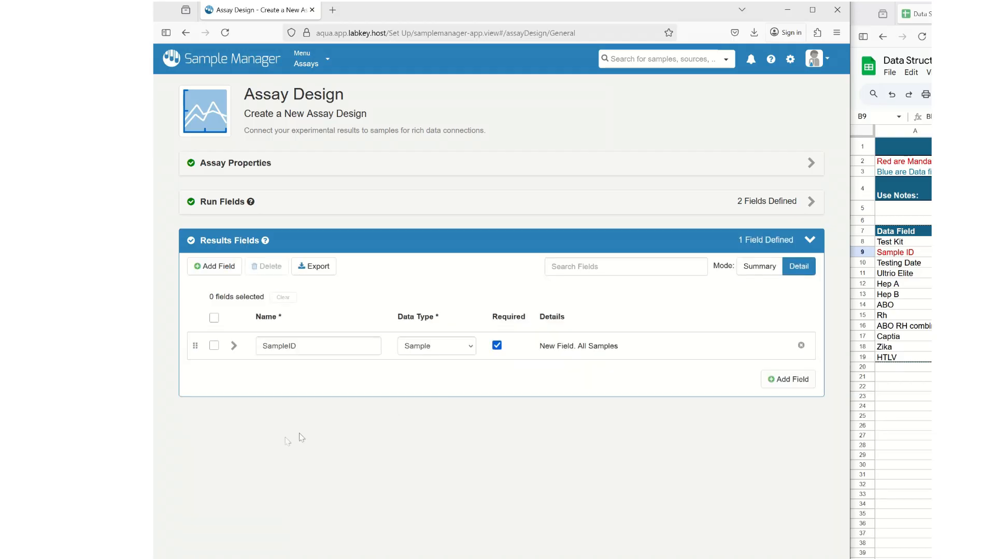
left_click(234, 347)
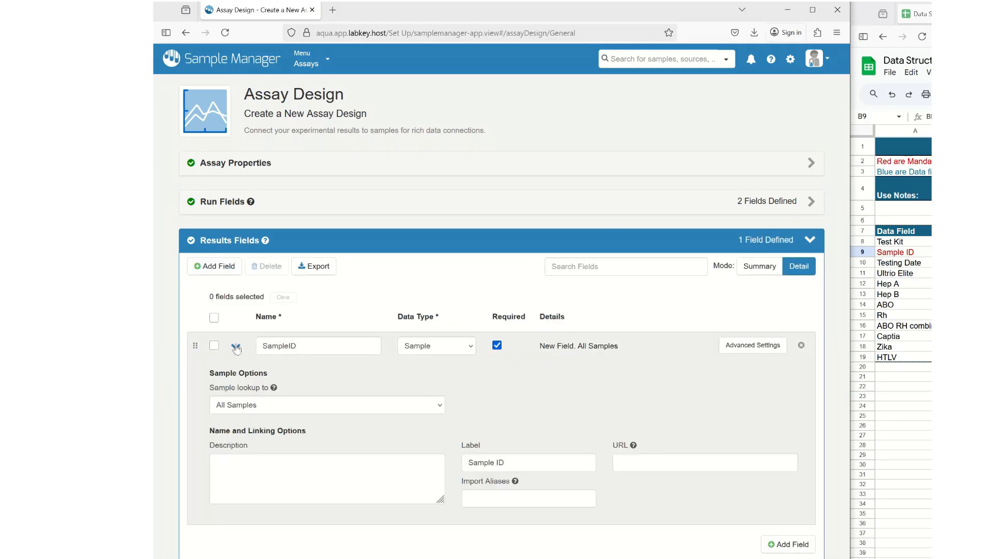
left_click(244, 410)
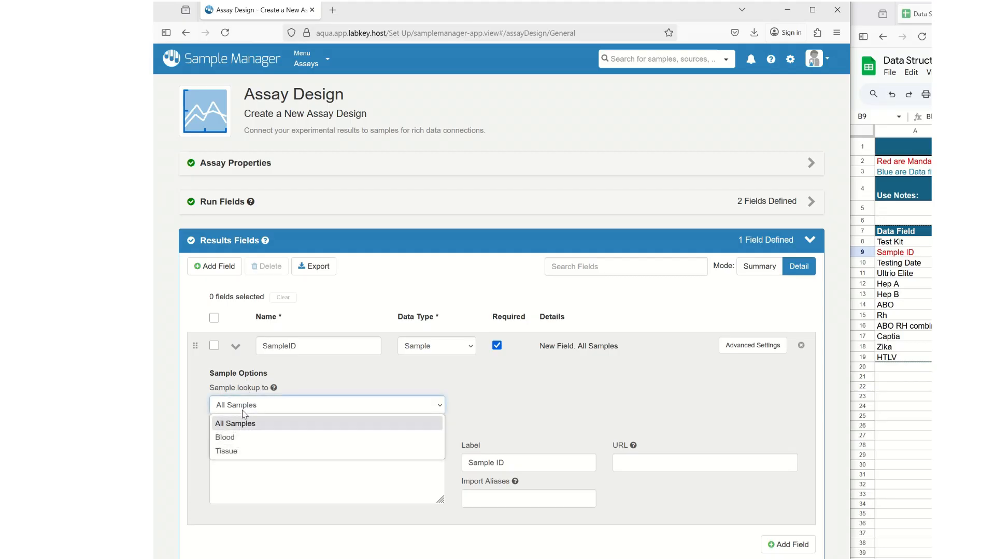
left_click(242, 438)
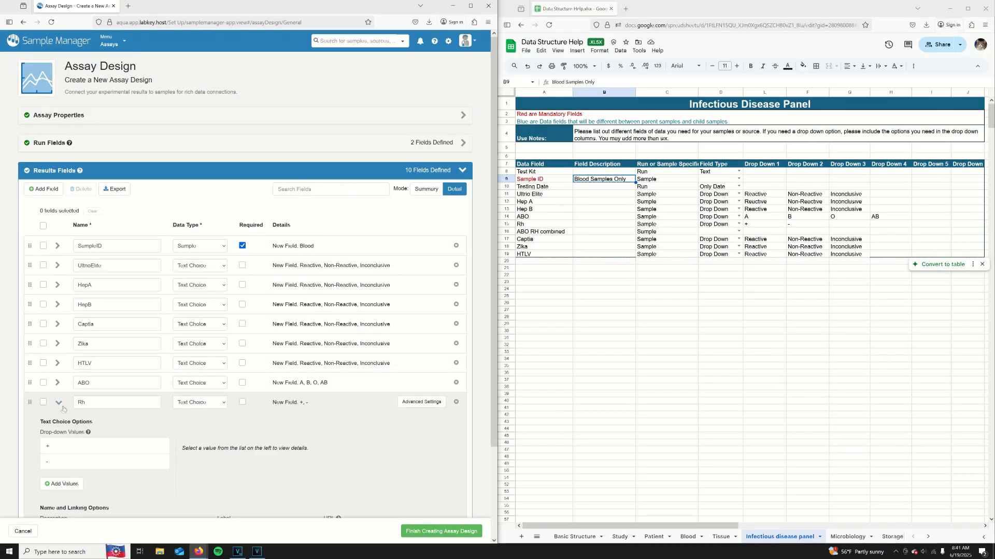
Add a results field ABORhCombined as a Calculation with the expression ABO||Rh and finish creating the assay design
left_click(58, 406)
left_click(85, 421)
type("ABORhCombined")
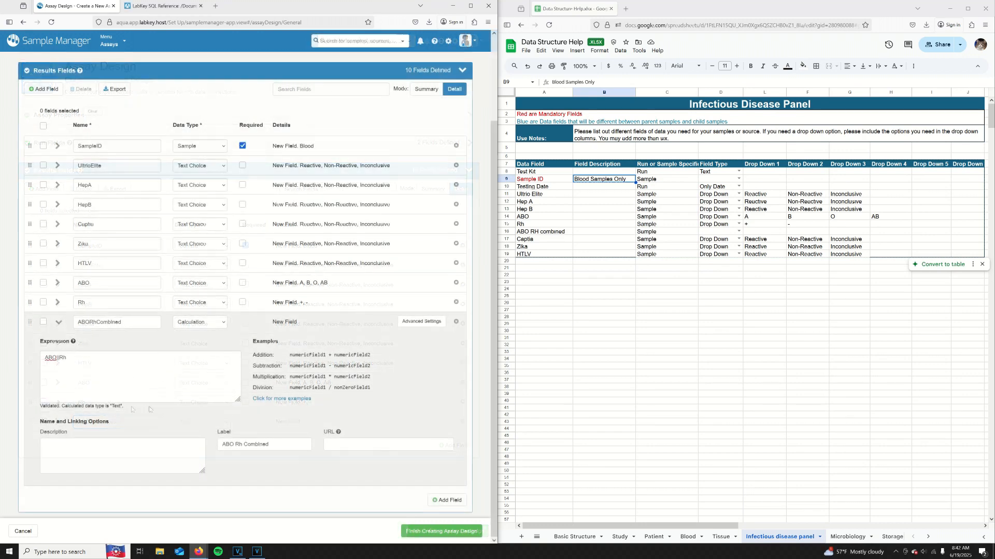
left_click(413, 532)
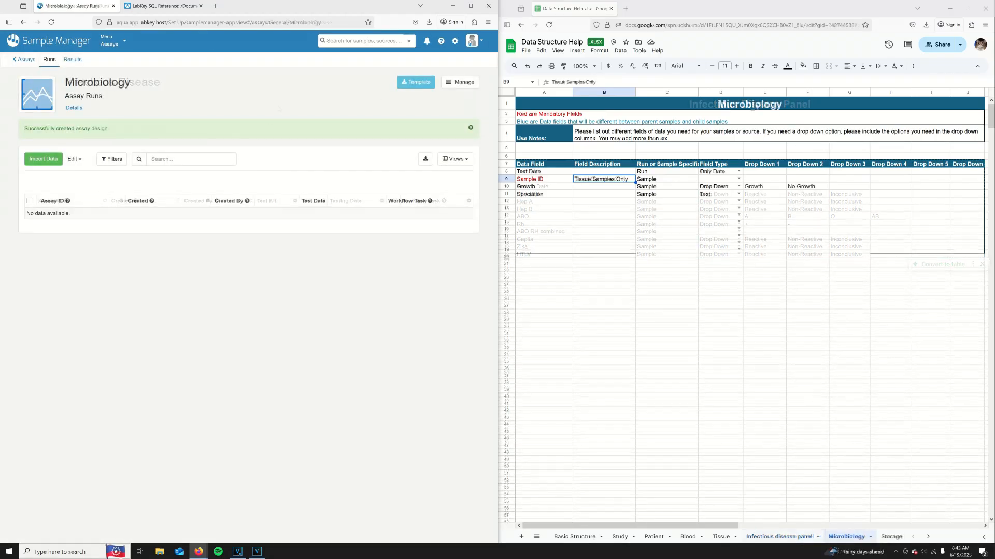
Bring up the plan's Storage Units sheet and start a new storage with Room A as its physical location
left_click(891, 536)
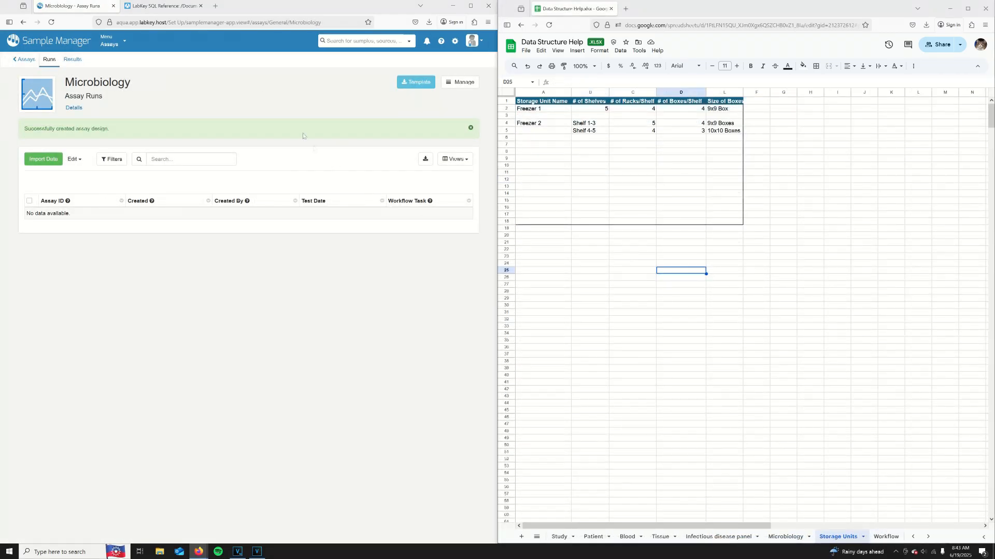
left_click(119, 49)
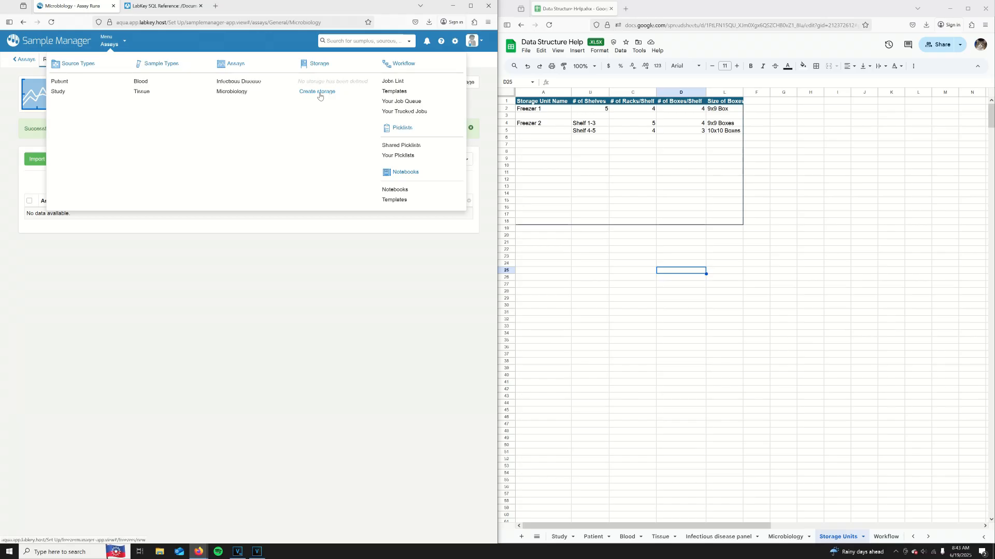
left_click(318, 94)
left_click(173, 309)
left_click(165, 95)
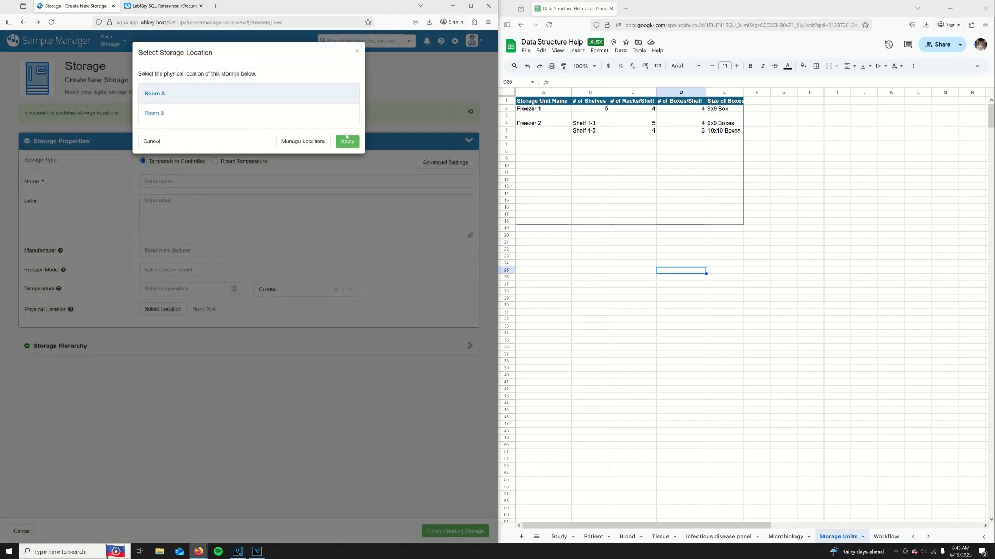
left_click(347, 140)
Name the new storage Freezer 1 and set its temperature to -80 Celsius
left_click(171, 183)
type("F")
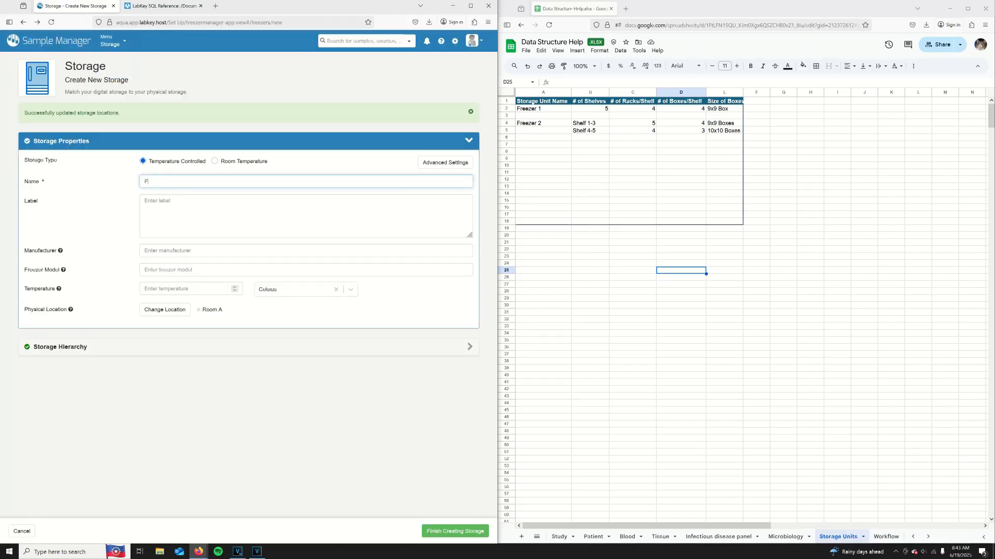
type("reezer")
type("1")
left_click(174, 289)
type("-80")
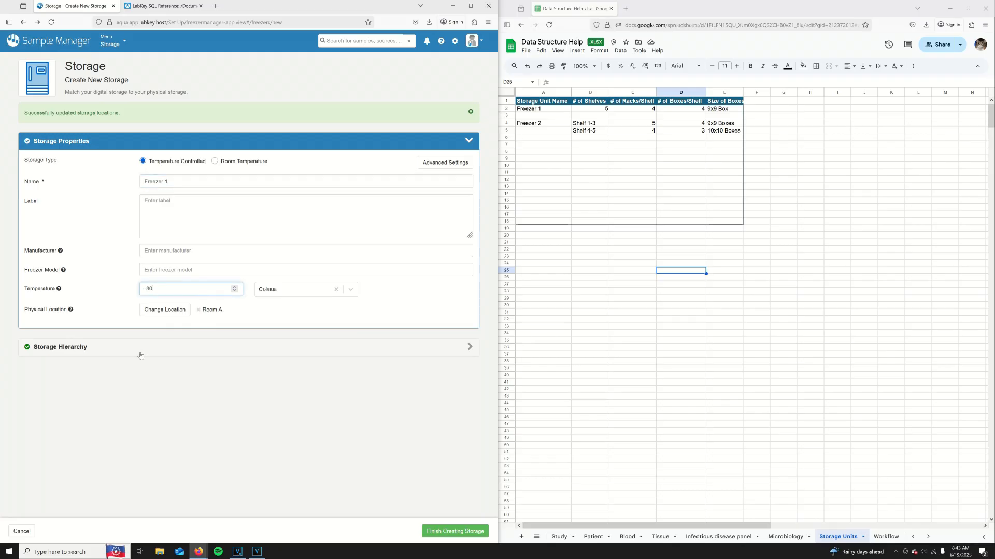
Begin a bulk add in the storage hierarchy with a unit named Shelf #1 of type Shelf
left_click(139, 352)
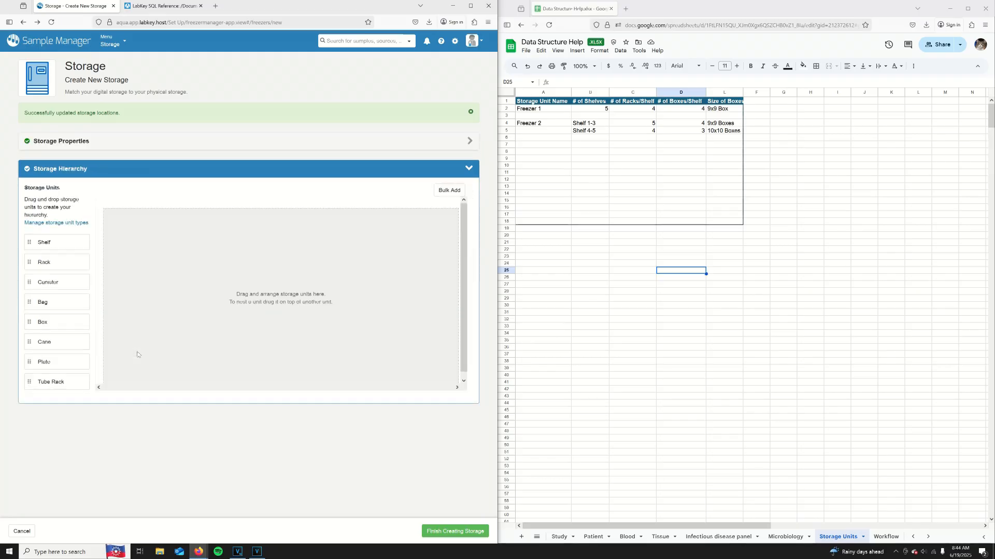
left_click(443, 194)
left_click(207, 86)
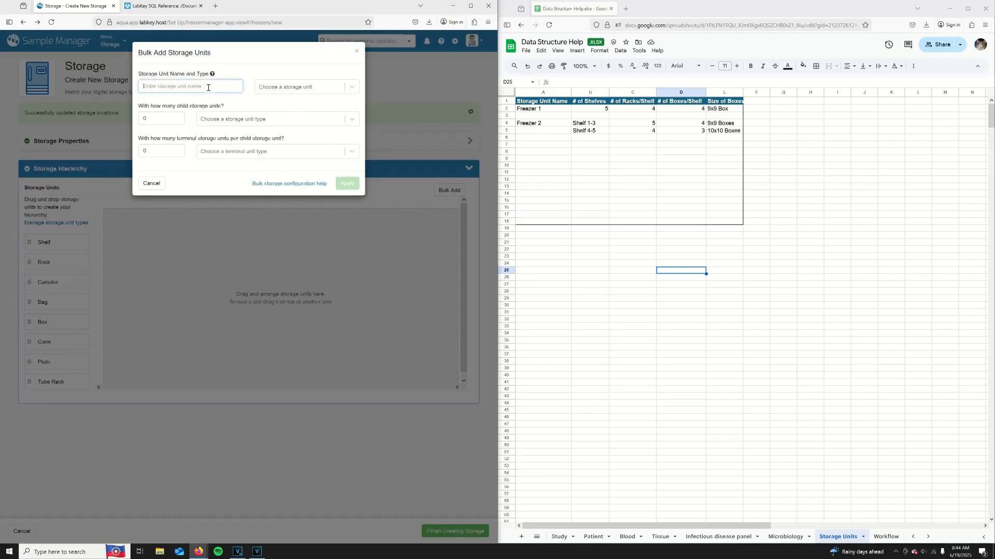
type("Shelf $")
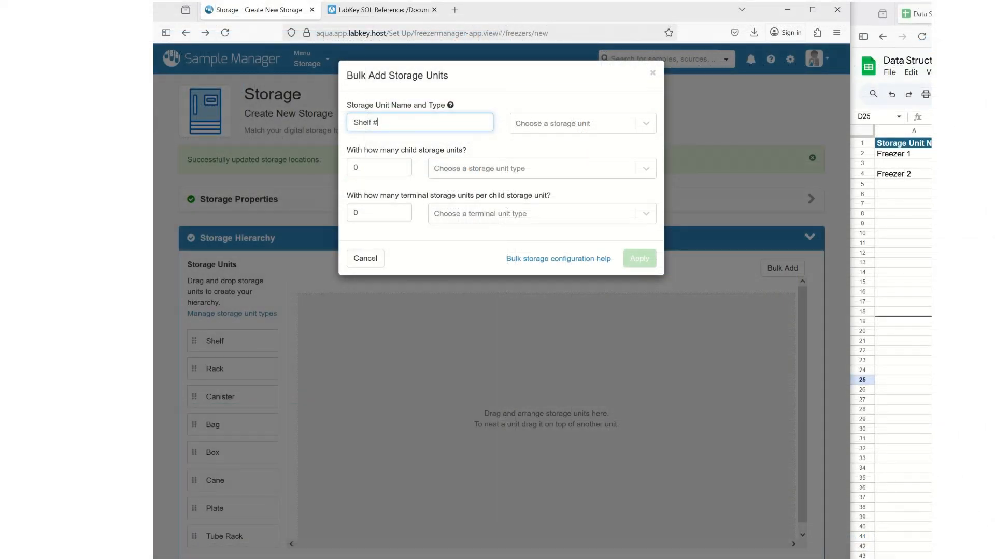
type("1")
left_click(600, 124)
left_click(541, 151)
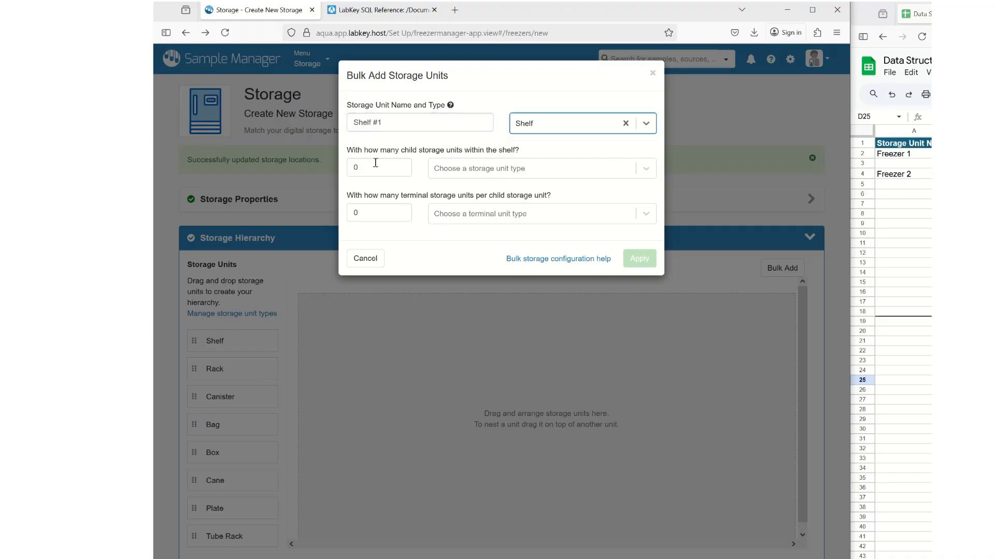
Give the shelf 4 child Rack units with 4 terminal units of type 9x9 Box per rack and apply the bulk add
left_click(377, 162)
type("4")
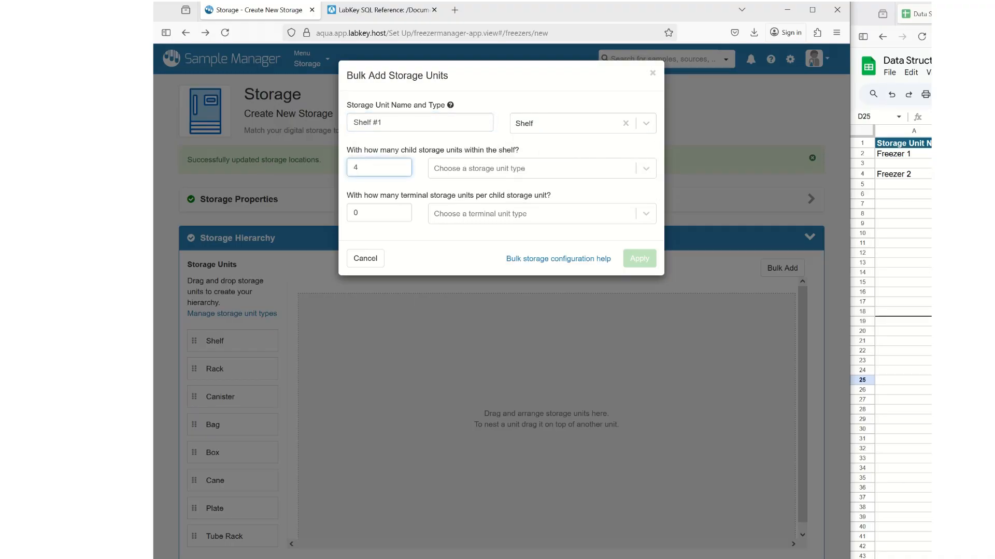
left_click(505, 175)
left_click(445, 211)
left_click(382, 213)
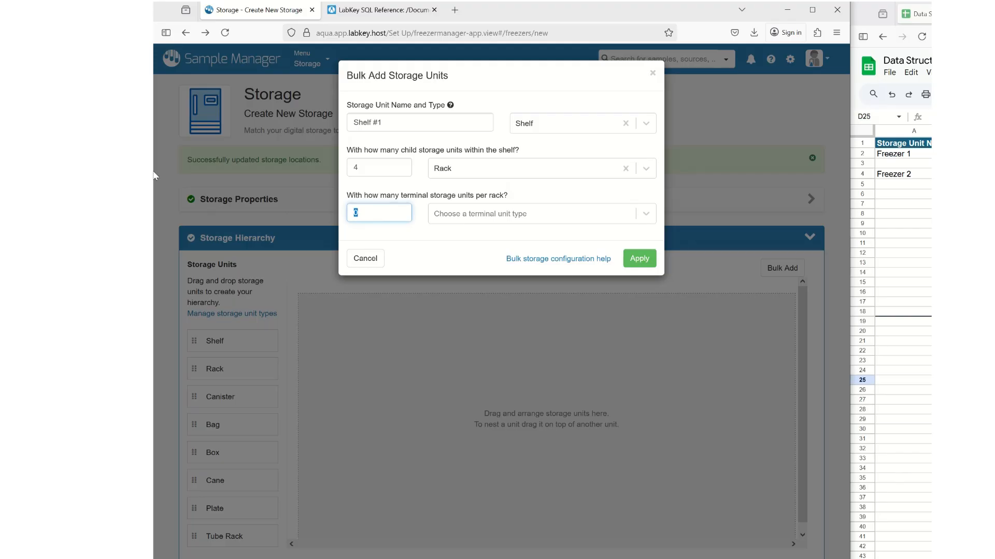
type("4")
left_click(466, 213)
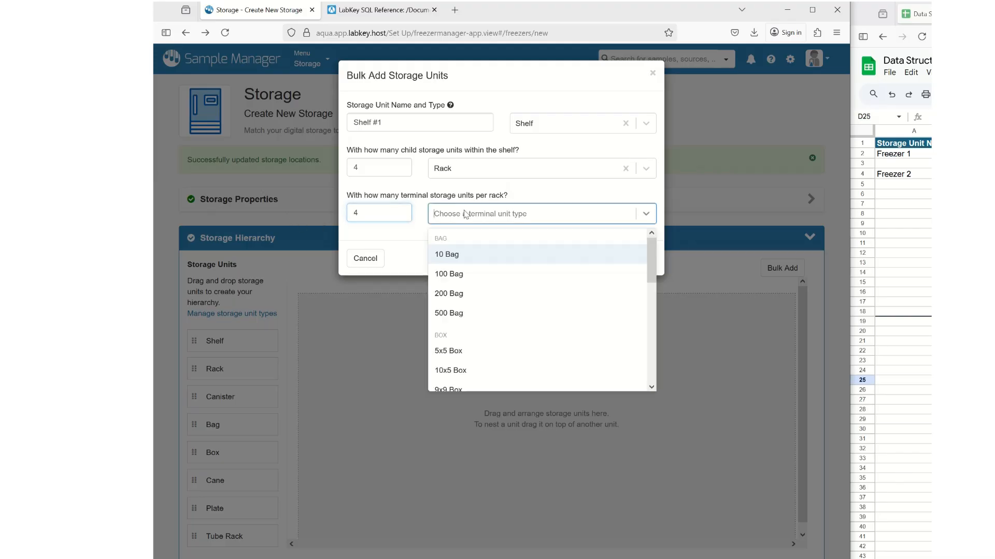
scroll(487, 310, "down", 3)
left_click(475, 297)
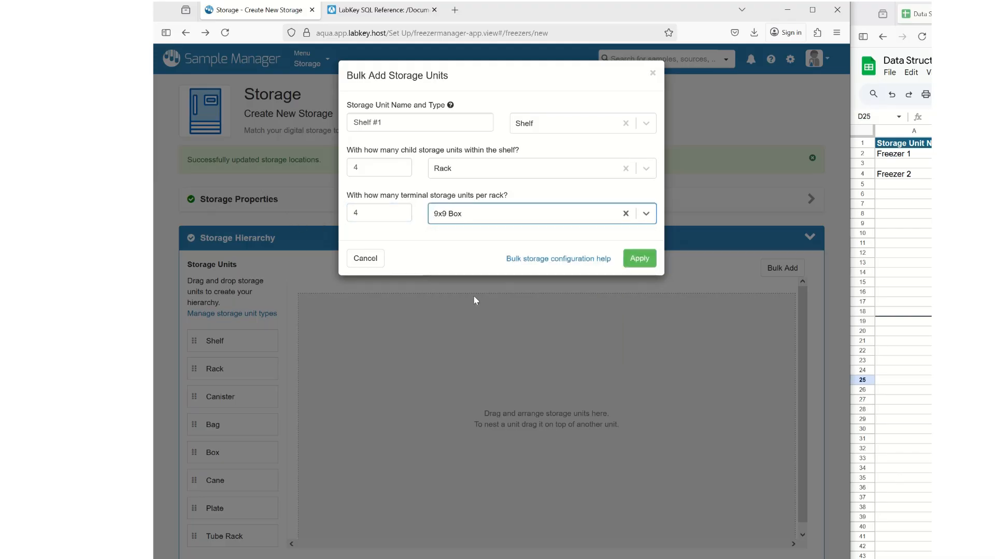
left_click(636, 259)
Check Shelf #1's nested units, copy the shelf to get Shelf #1 through Shelf #5, and finish creating the storage
left_click(317, 307)
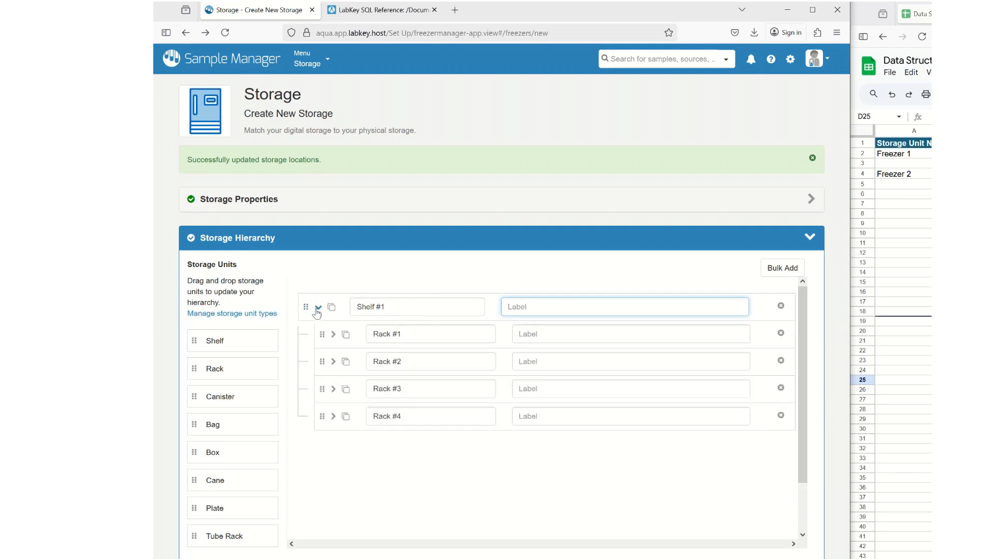
left_click(334, 335)
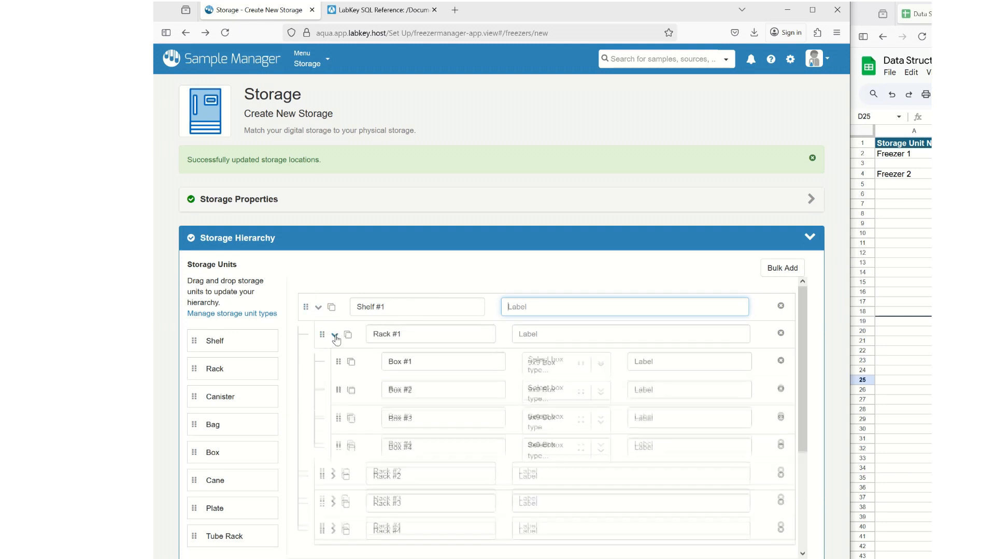
left_click(318, 308)
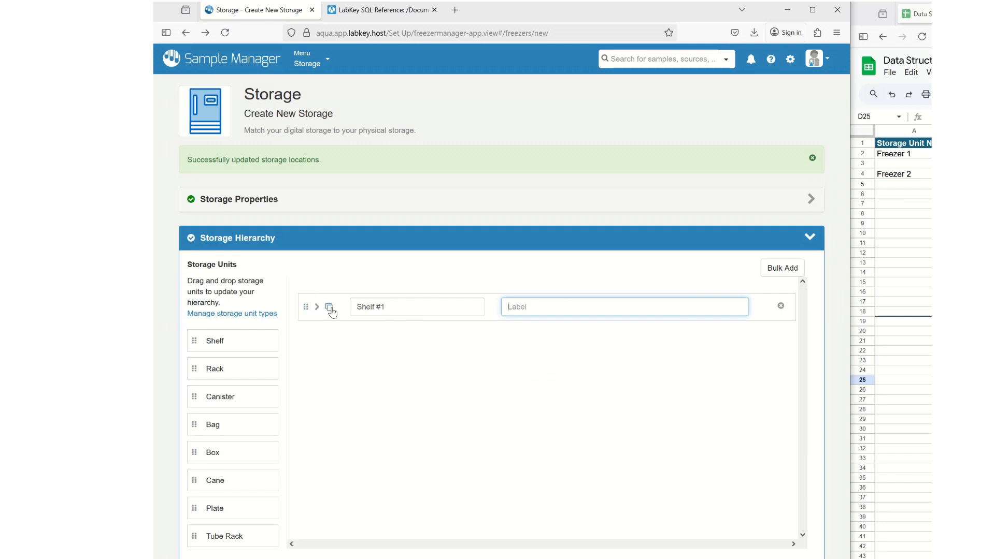
left_click(330, 309)
left_click(329, 335)
left_click(329, 336)
left_click(329, 336)
double_click(383, 316)
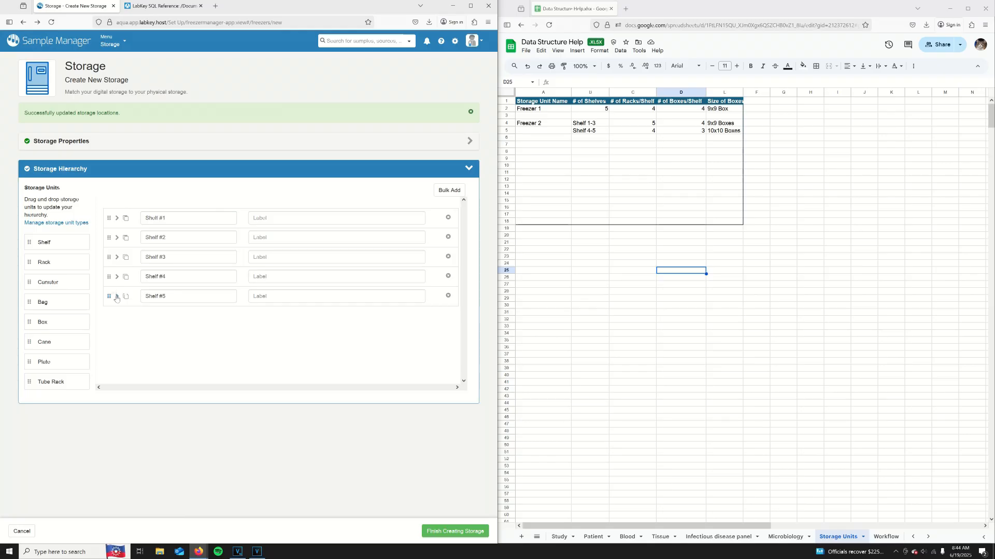
left_click(317, 416)
left_click(117, 297)
left_click(435, 531)
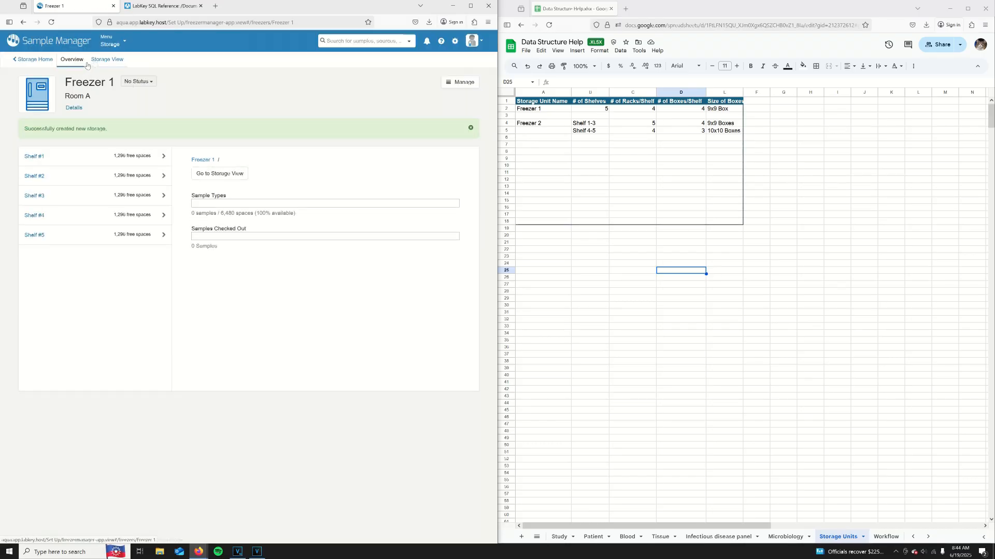
Start another new storage from the storage overview and name it Freezer 2
left_click(118, 46)
left_click(318, 64)
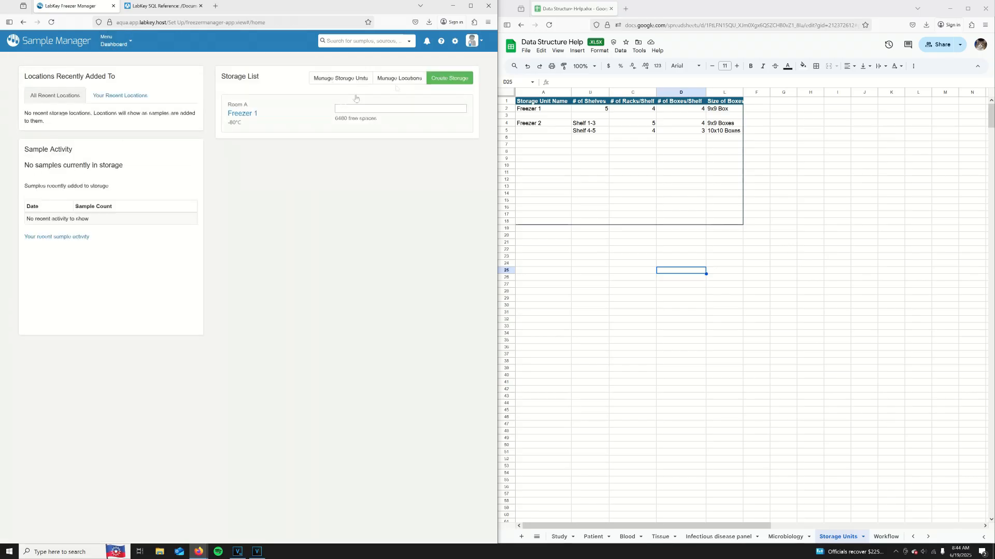
left_click(448, 78)
left_click(250, 155)
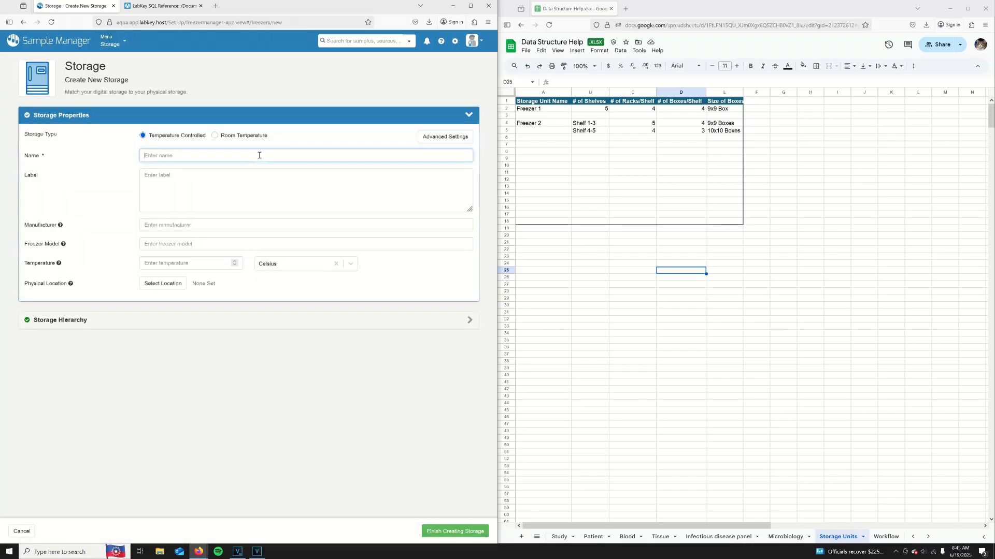
type("Freezer 2")
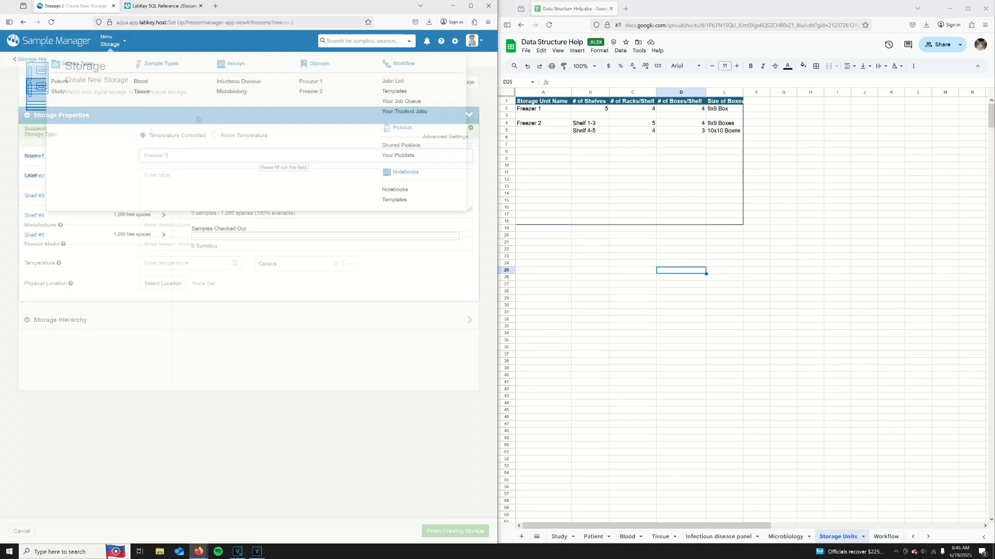